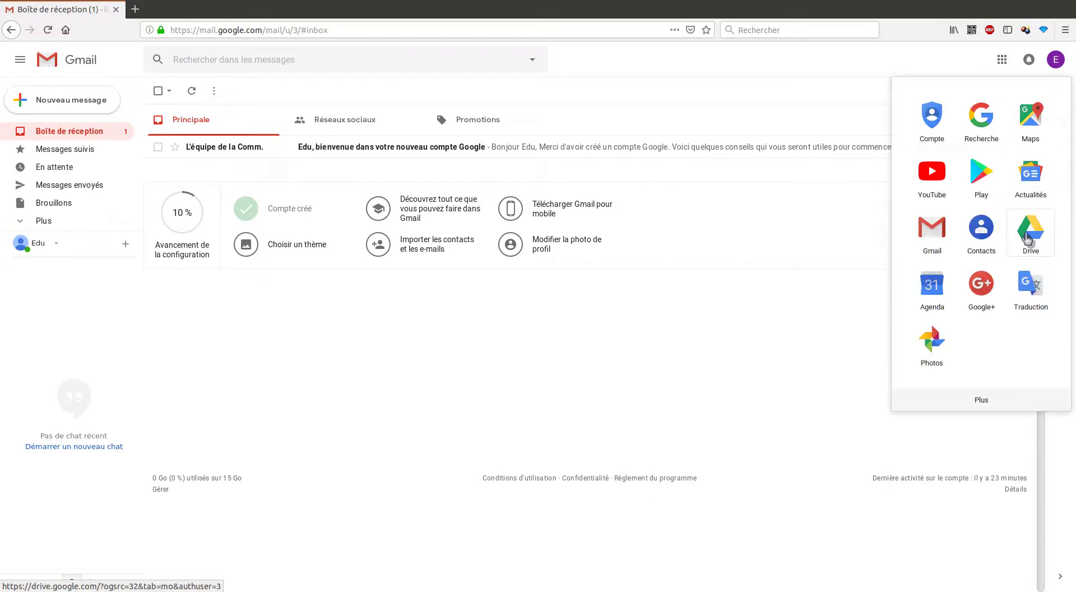
Open Google Drive and create a new blank Google Forms form
click(1029, 244)
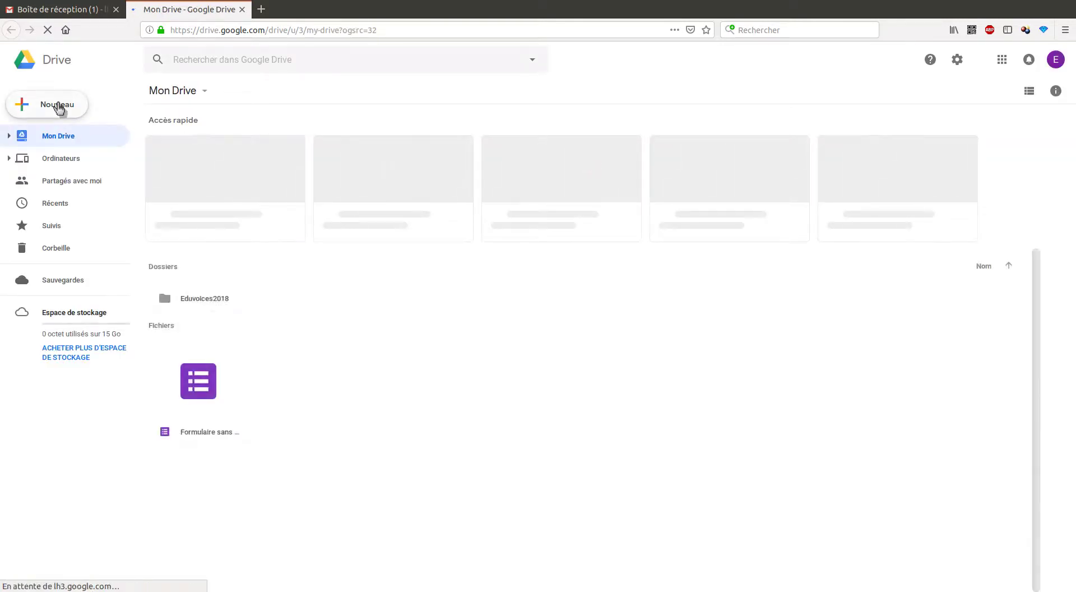
click(59, 106)
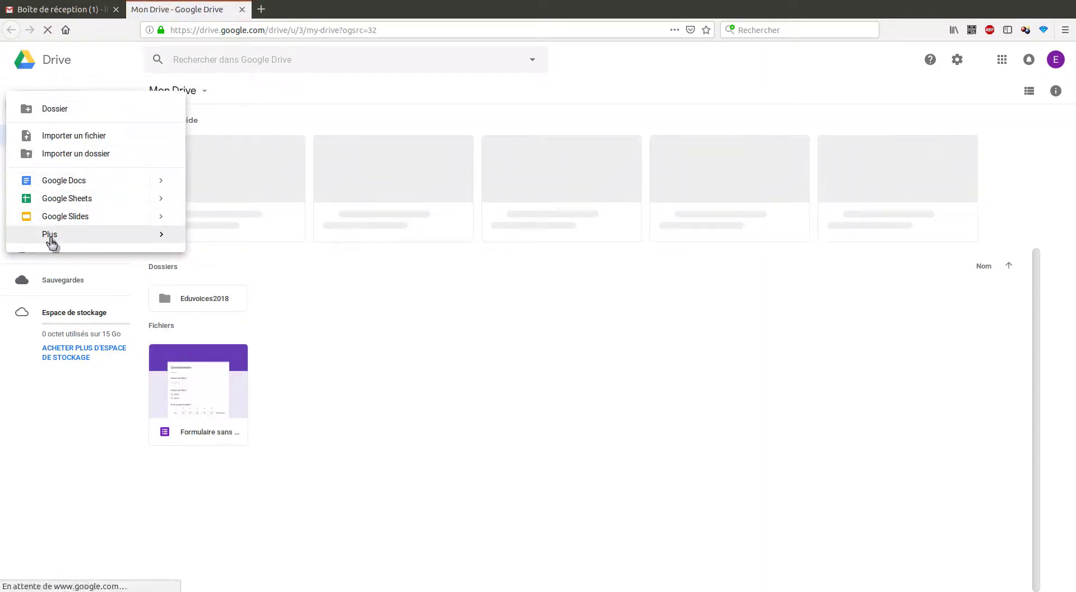
mouse_move(51, 241)
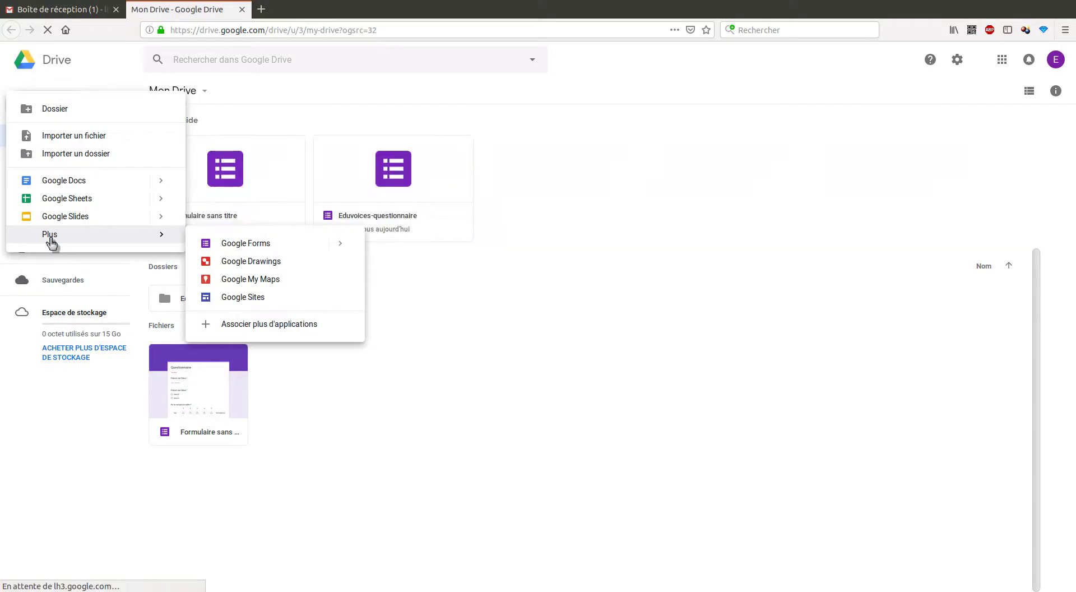
click(240, 249)
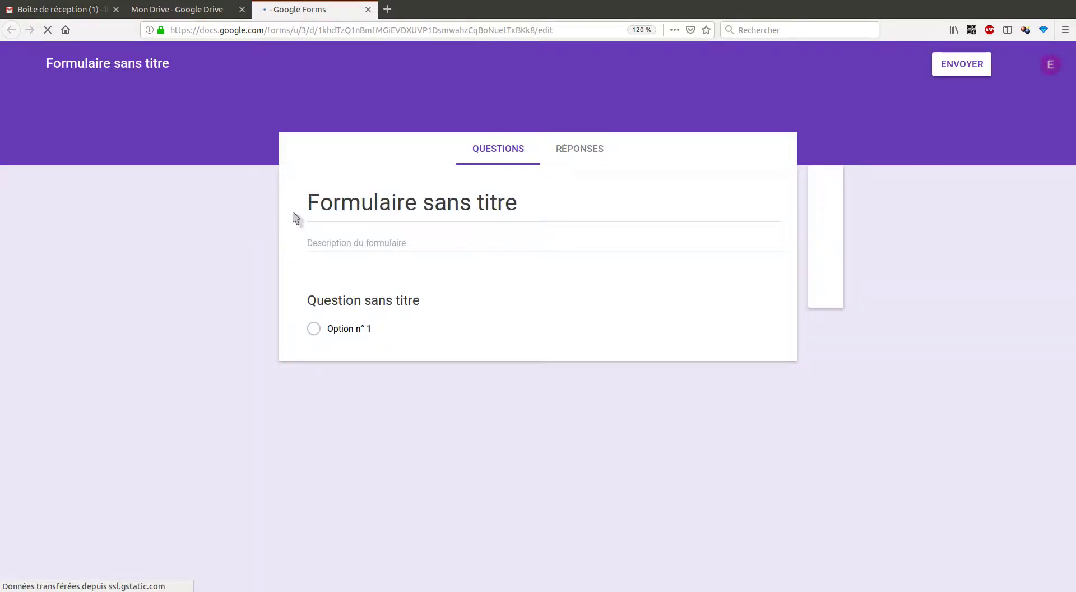
Replace the form's title with "Atelier QR Code"
triple_click(396, 207)
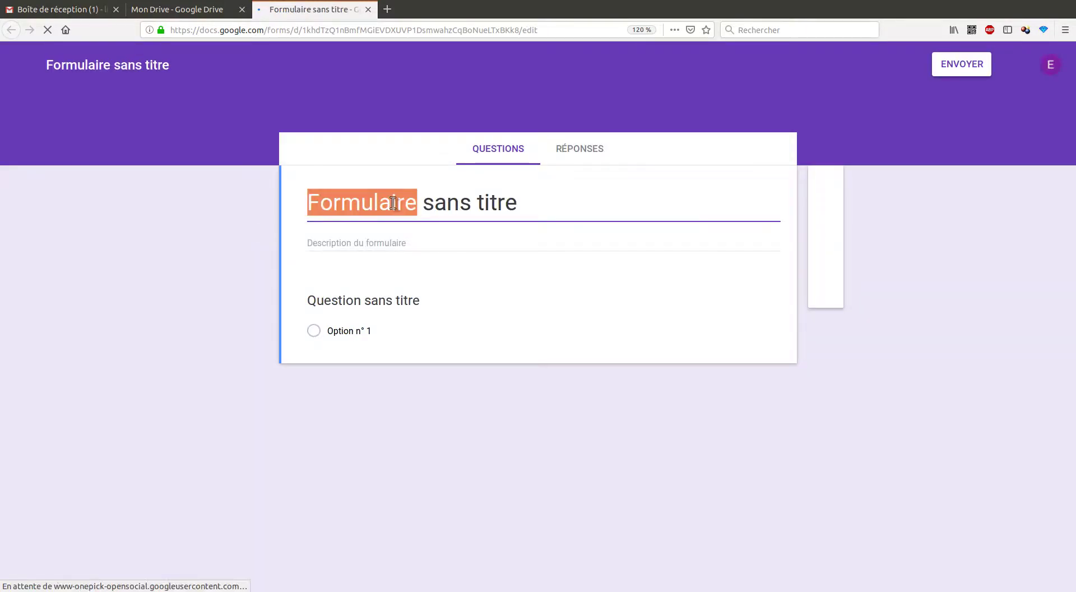
click(394, 203)
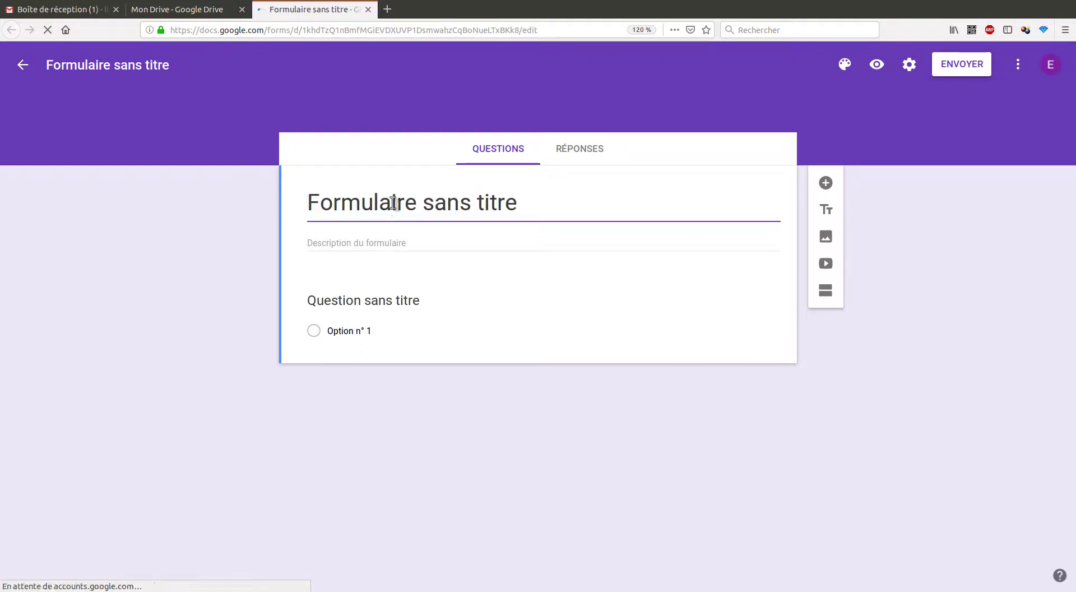
key(Tab)
key(Tab)
double_click(394, 203)
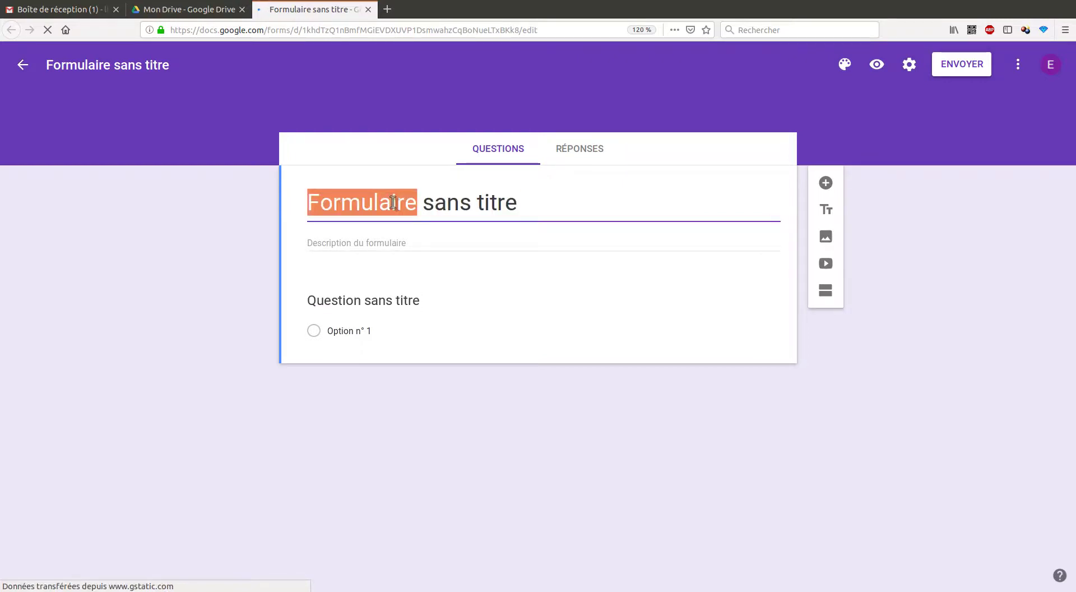
click(393, 203)
triple_click(393, 203)
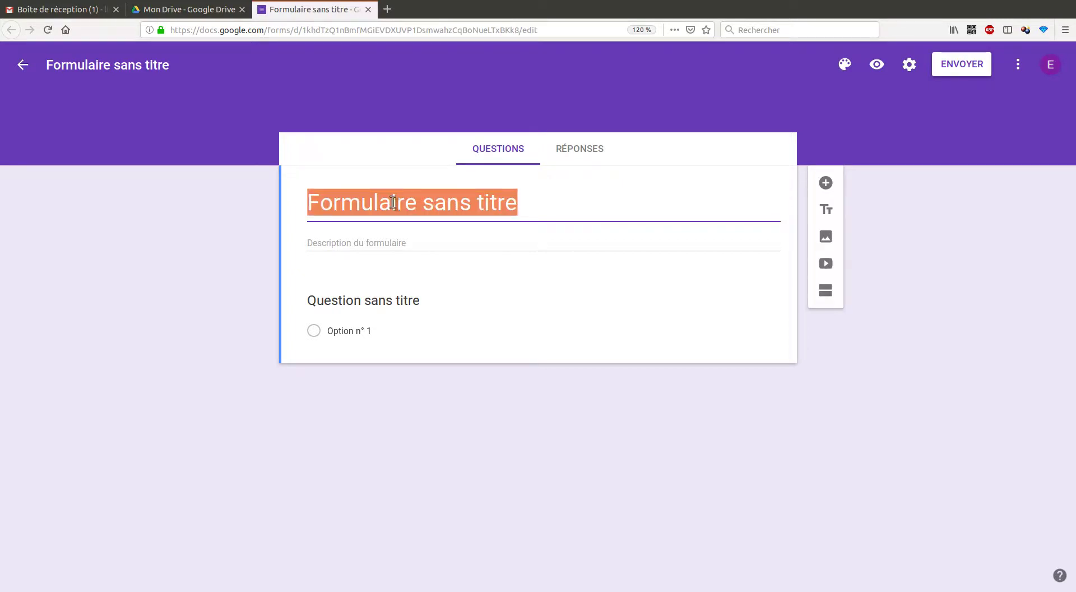
text(Atelier QR)
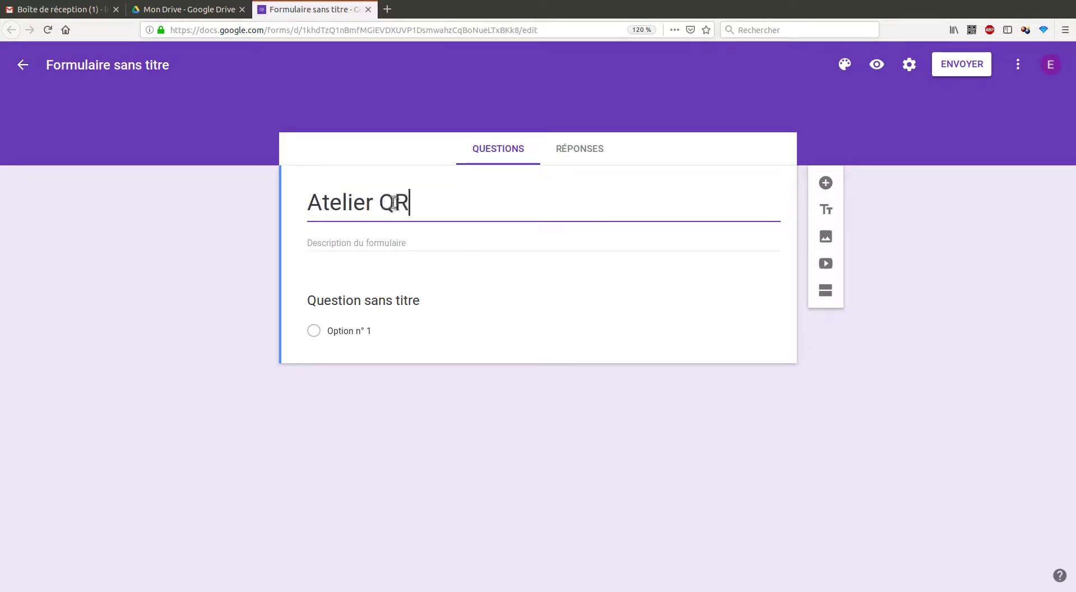
text( Code)
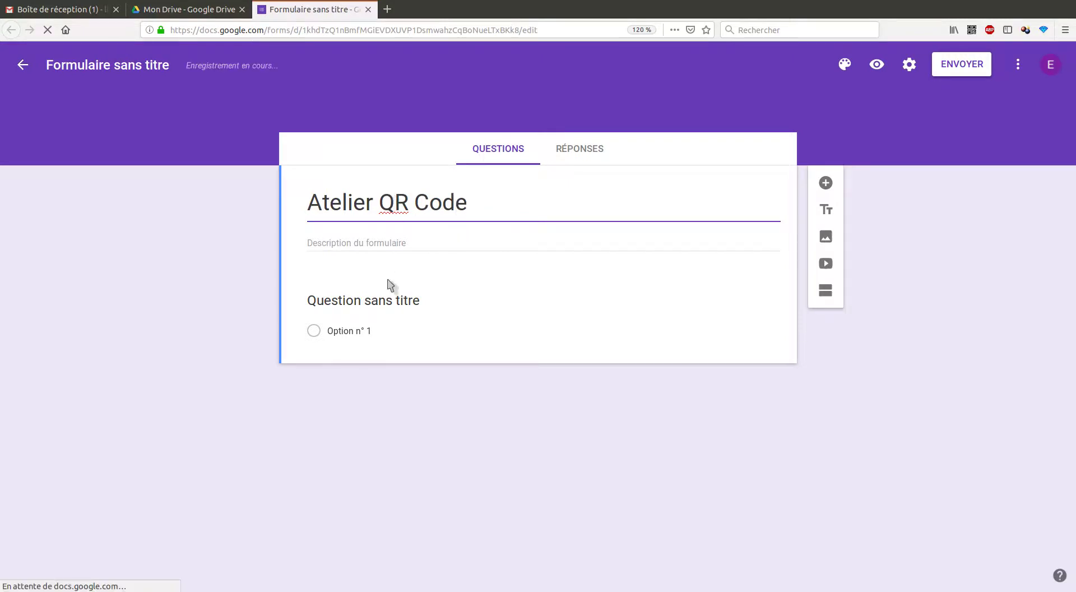
Title the first question "Prénom" and make it a required short-answer (Réponse courte) question
click(385, 296)
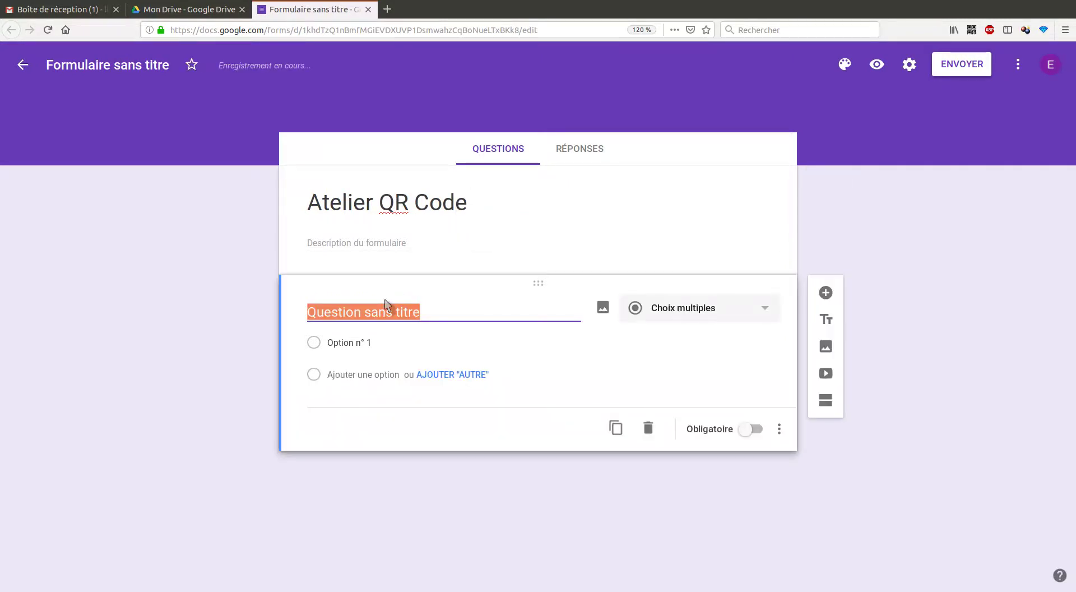
text(Préno)
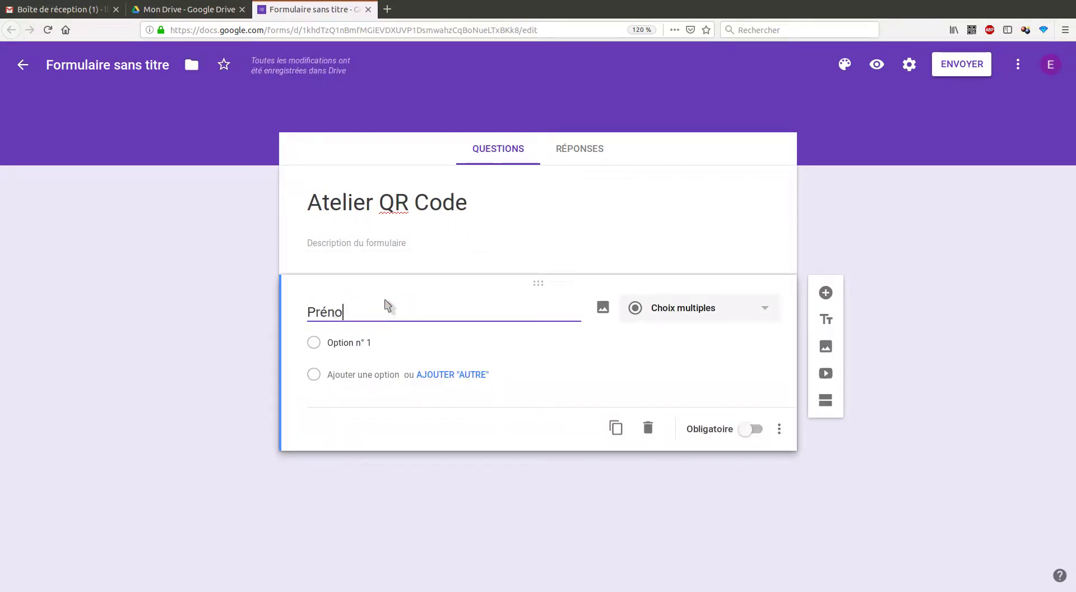
text(m)
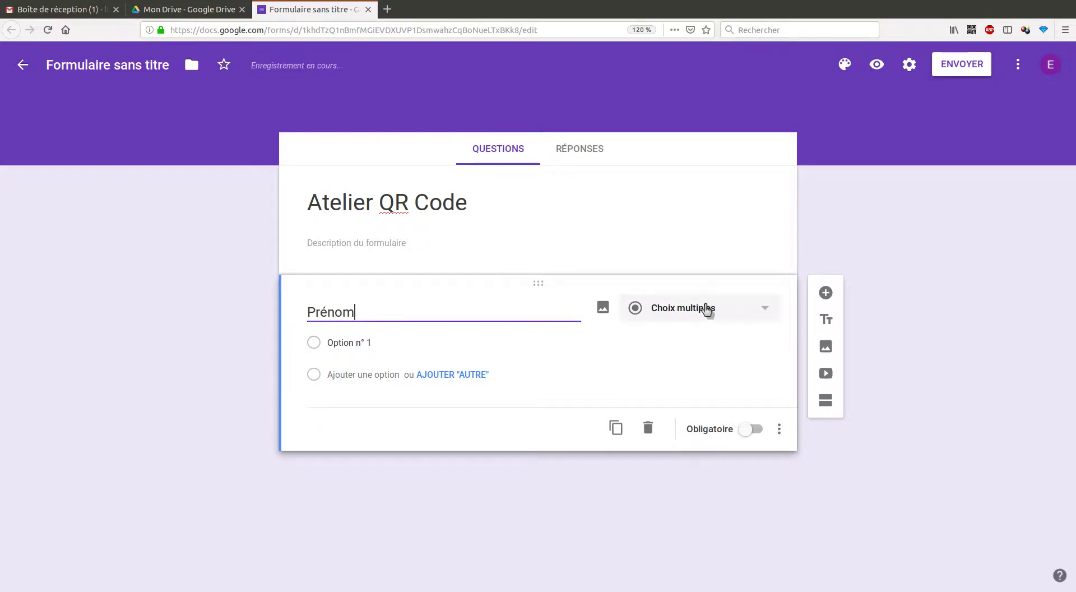
click(707, 308)
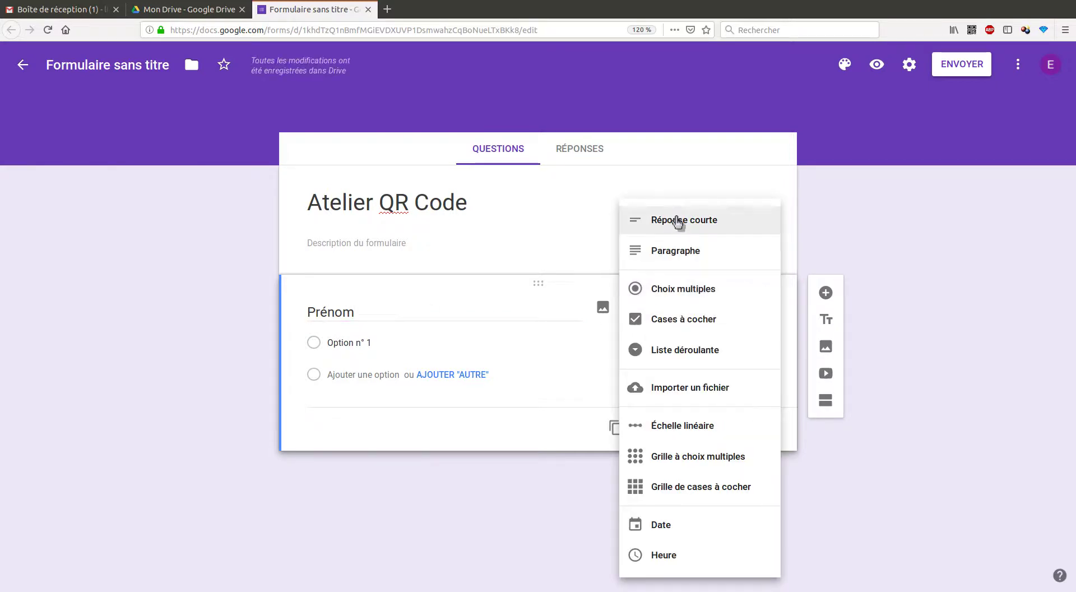
click(678, 221)
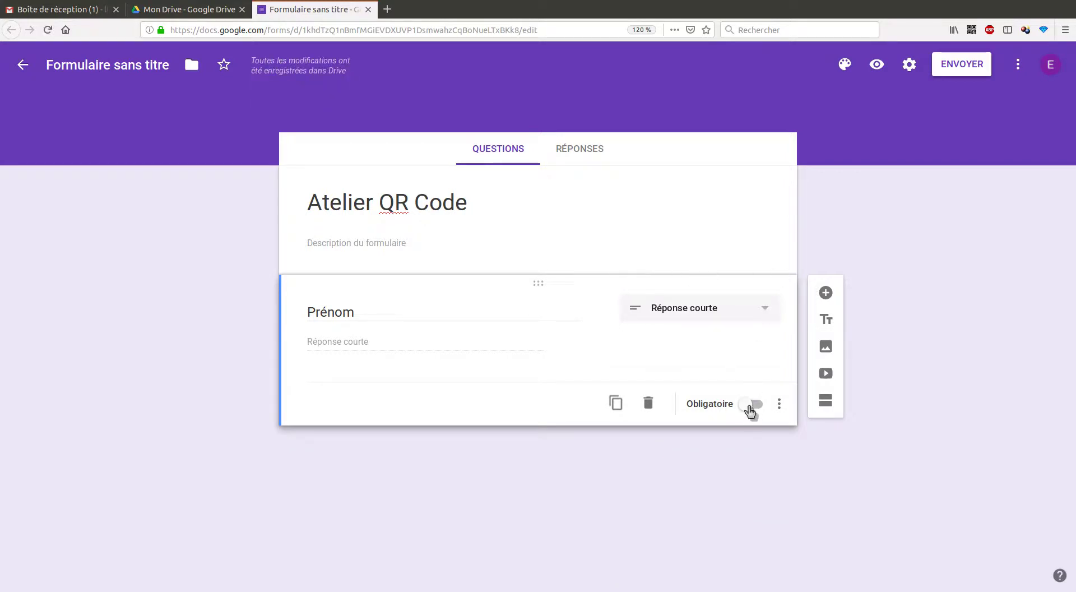
click(750, 409)
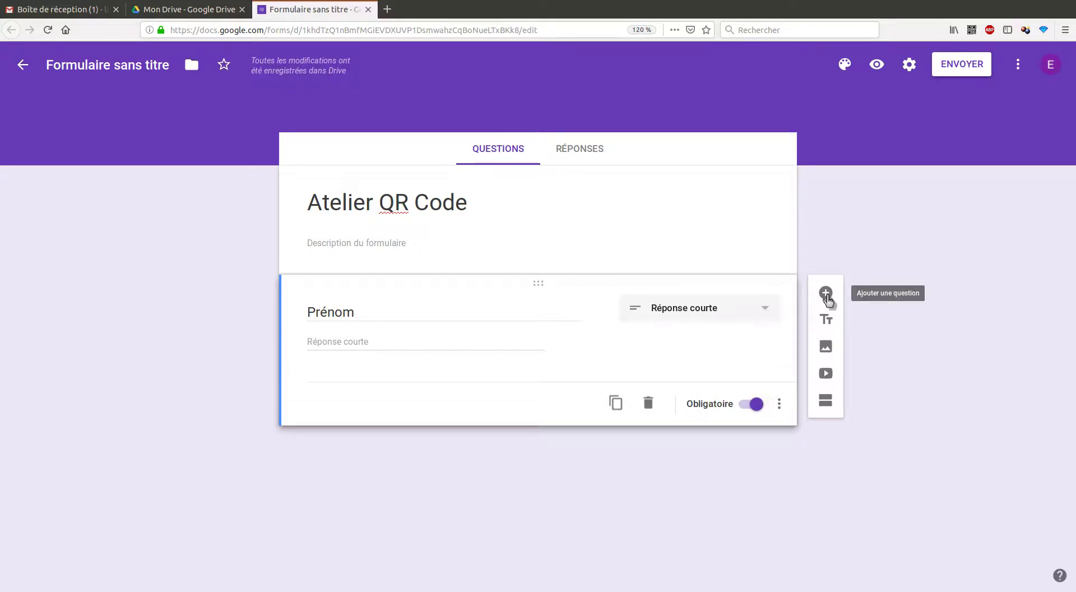
Add a required multiple-choice question "Je sais faire un QR code" with the options "Oui" and "Non"
click(826, 293)
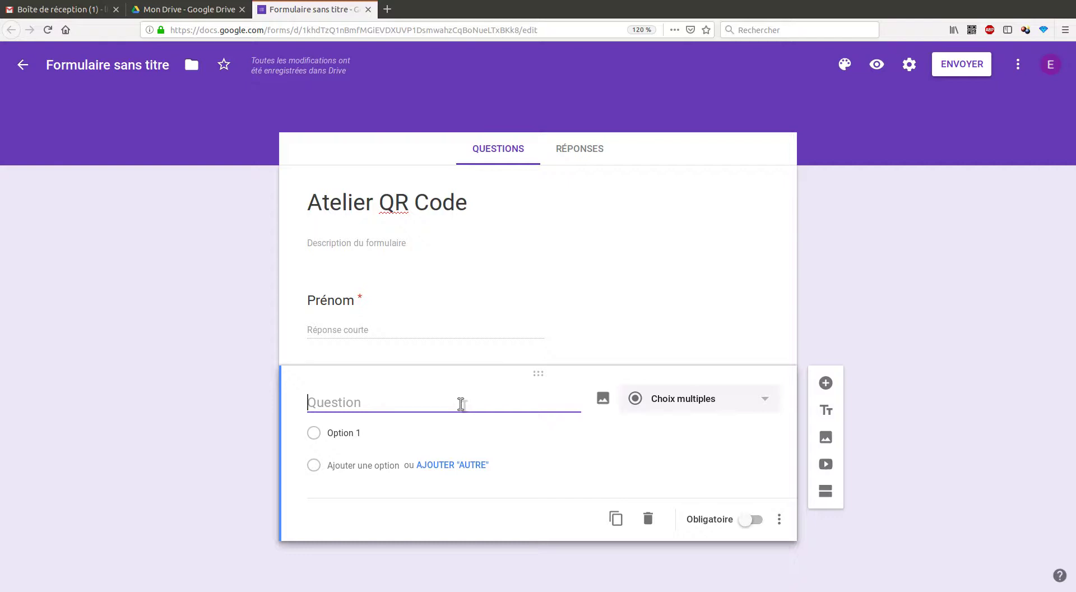
text(Je sais faire un QR code)
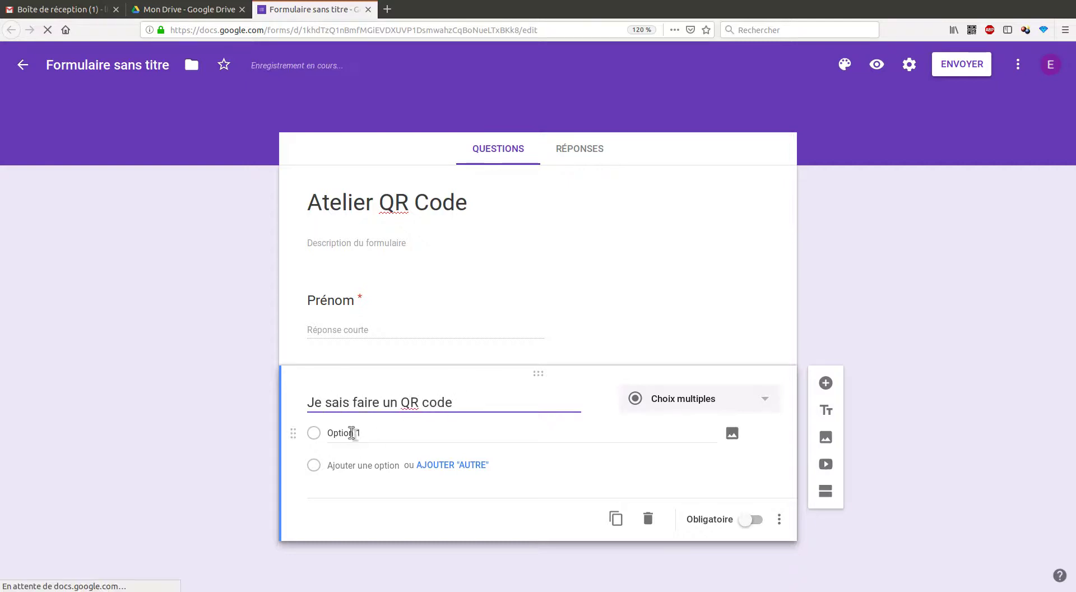
click(352, 433)
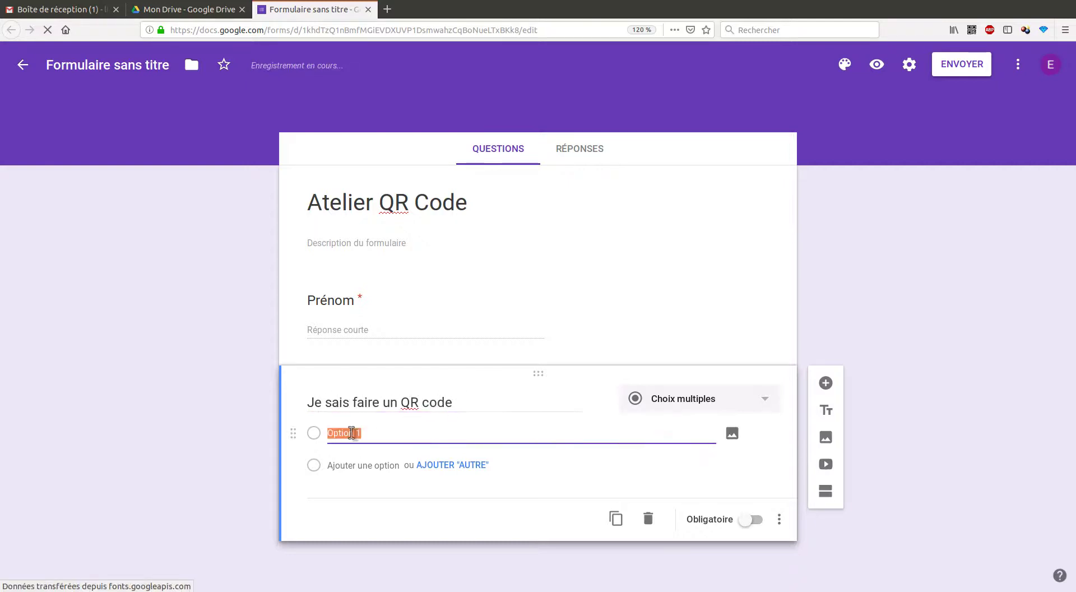
text(Oui)
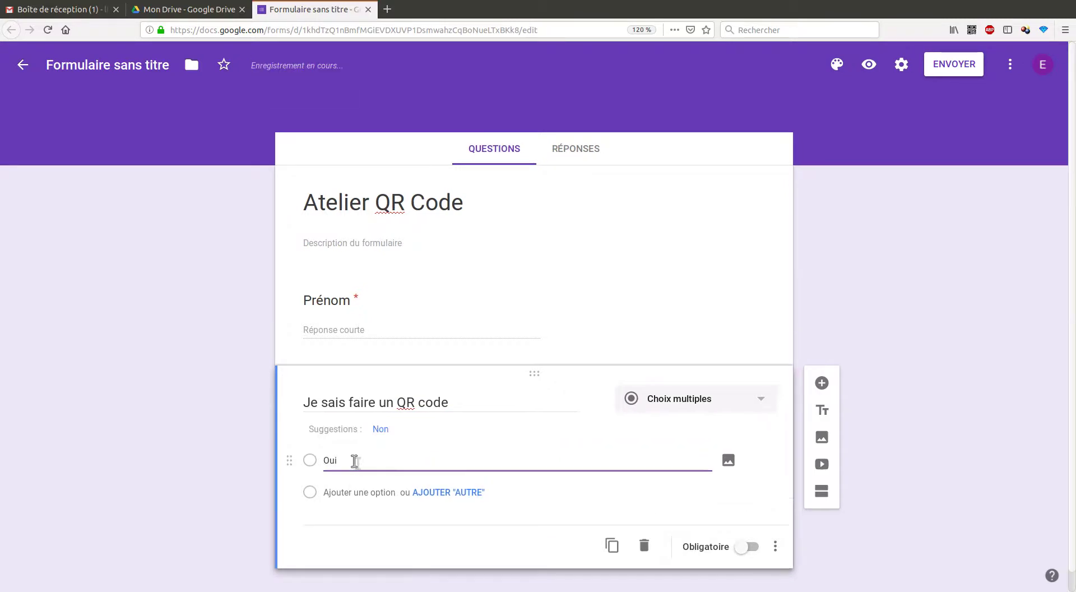
click(361, 493)
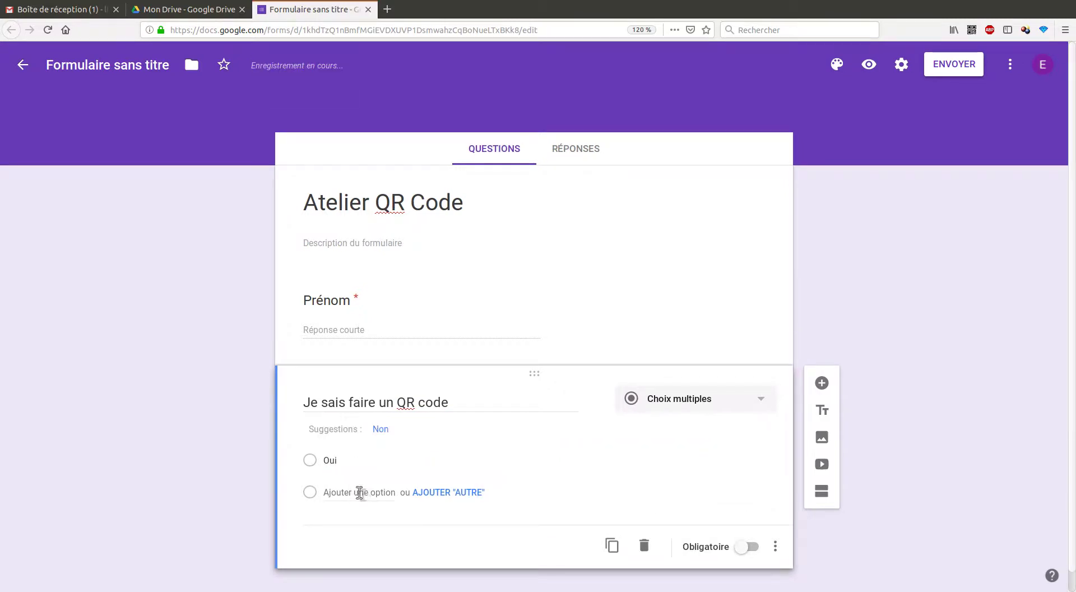
click(362, 491)
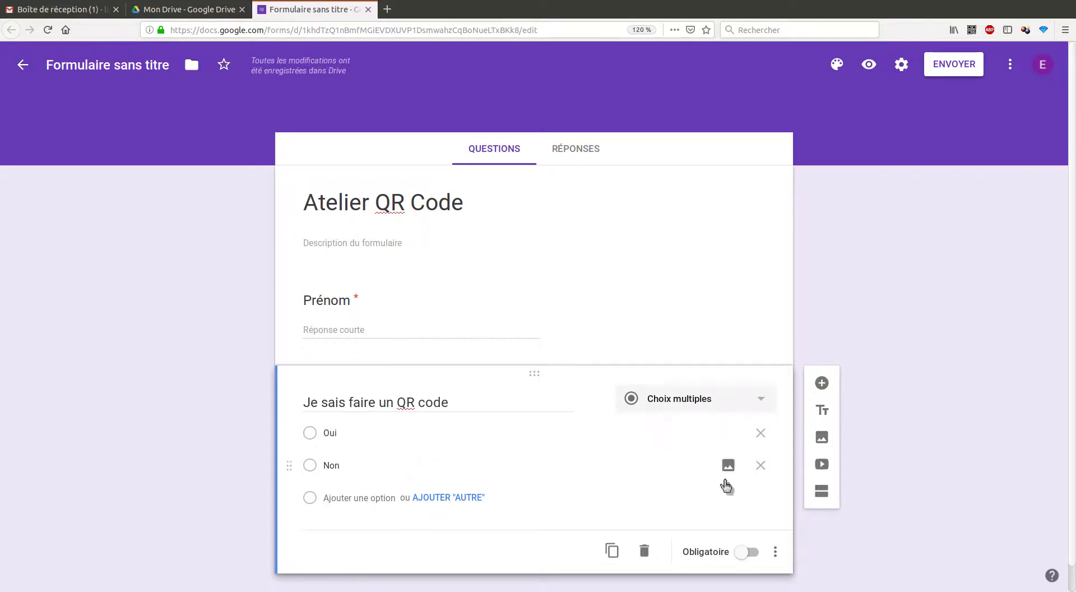
click(749, 552)
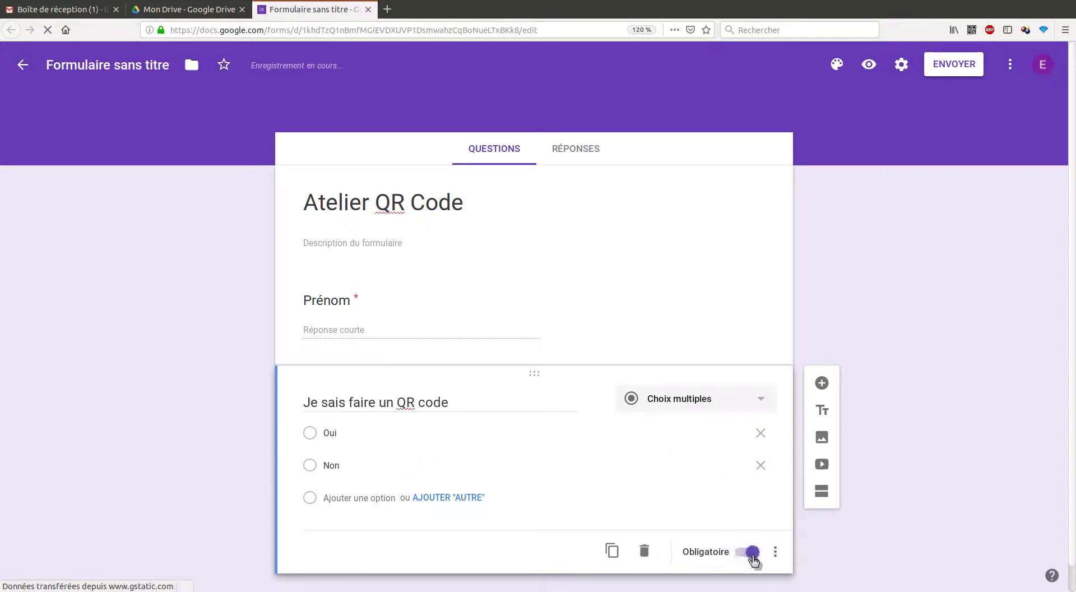
click(751, 554)
click(751, 554)
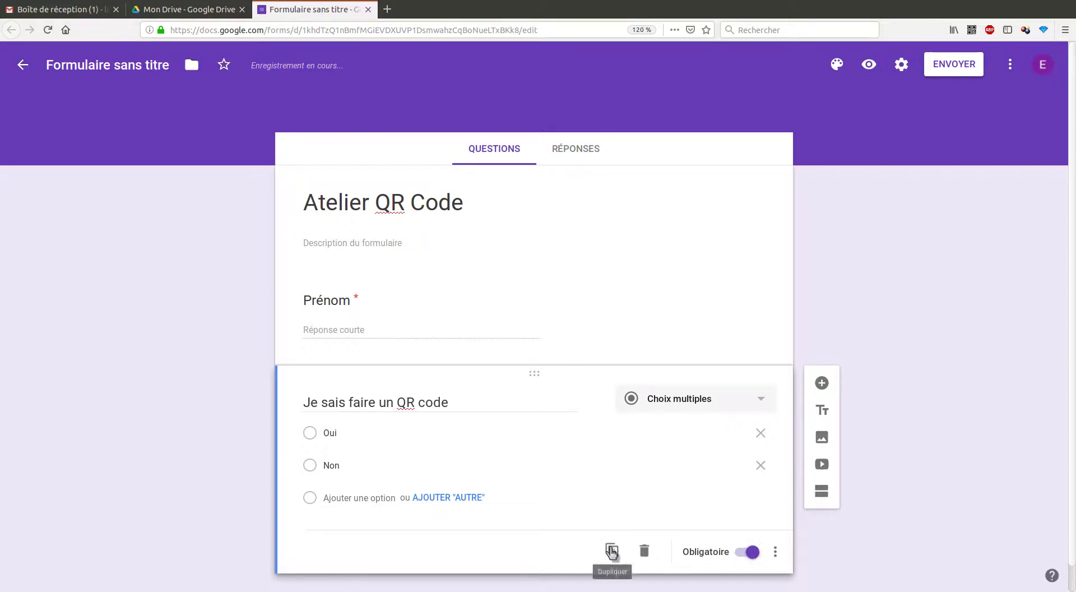
Duplicate the question "Je sais faire un QR code" and retitle the copy "J'utilise un QR code en classe"
click(610, 550)
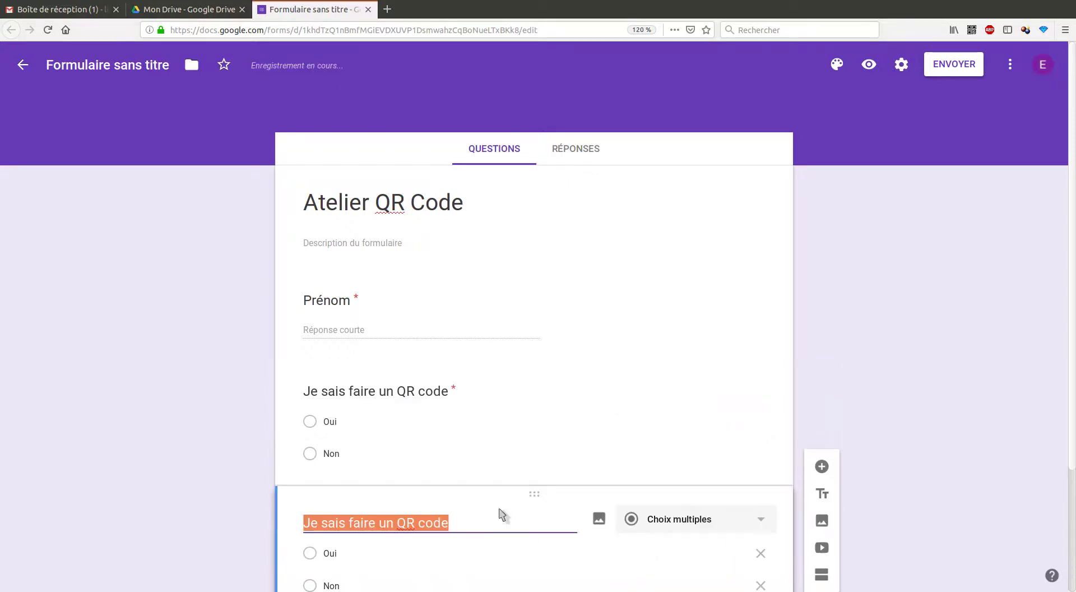
click(501, 516)
triple_click(512, 518)
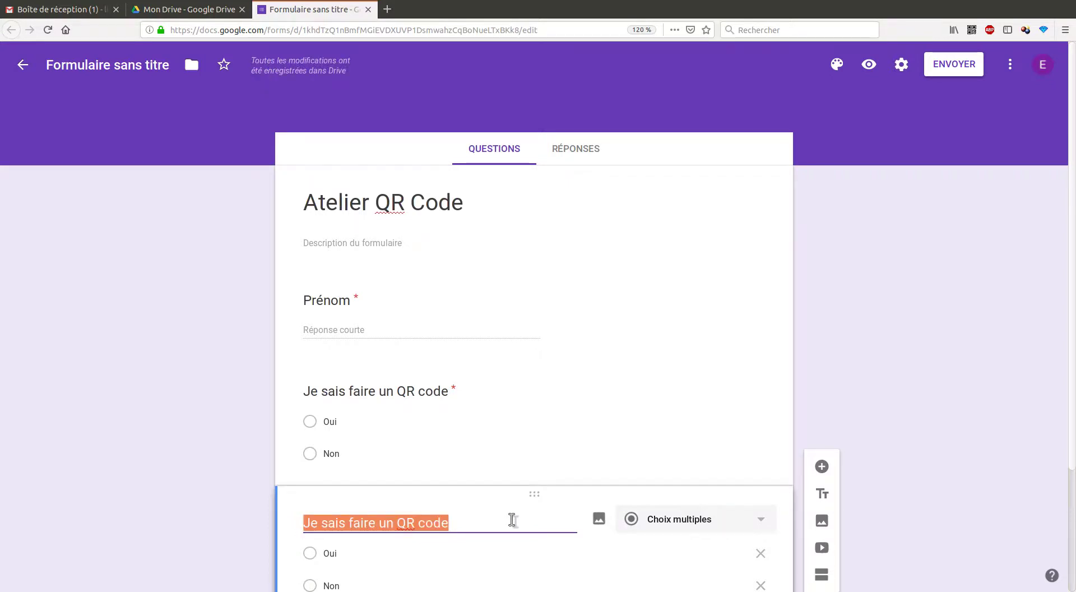
text(J'utilise un QR )
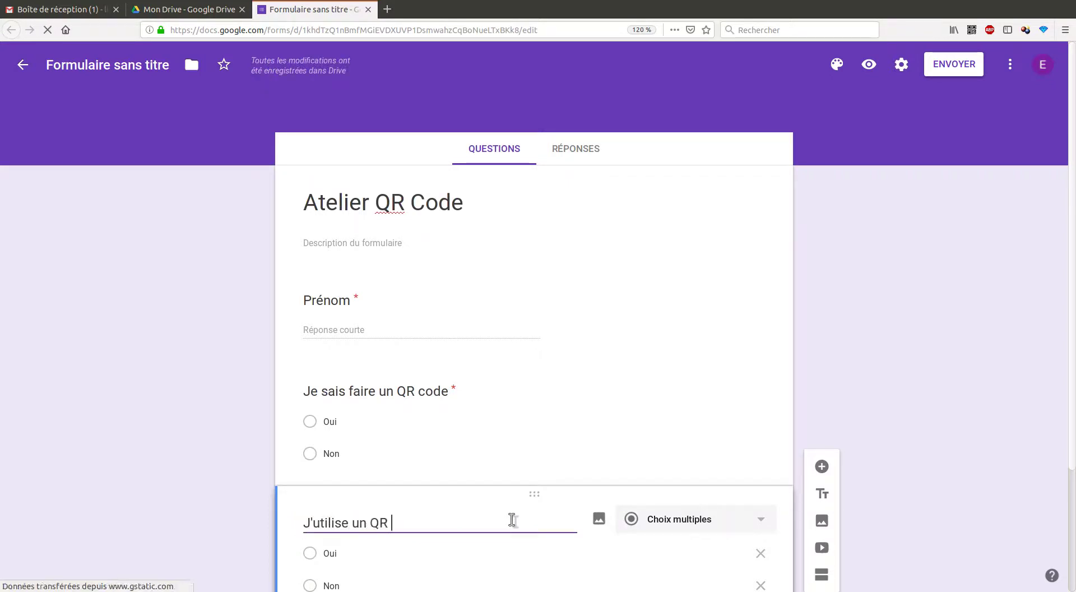
text(code en classe)
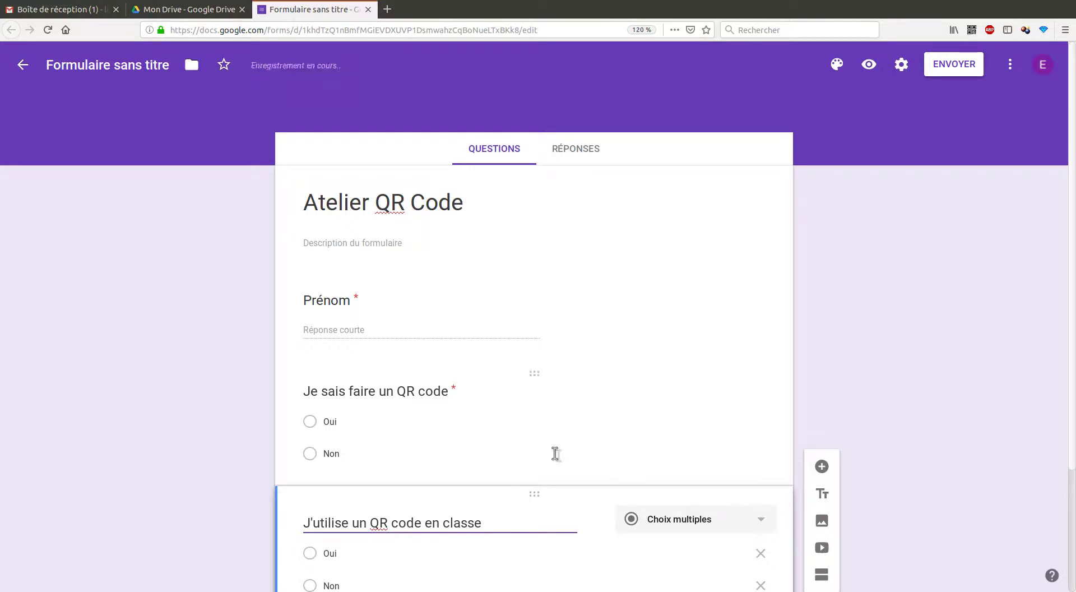
scroll(554, 452, down, 3)
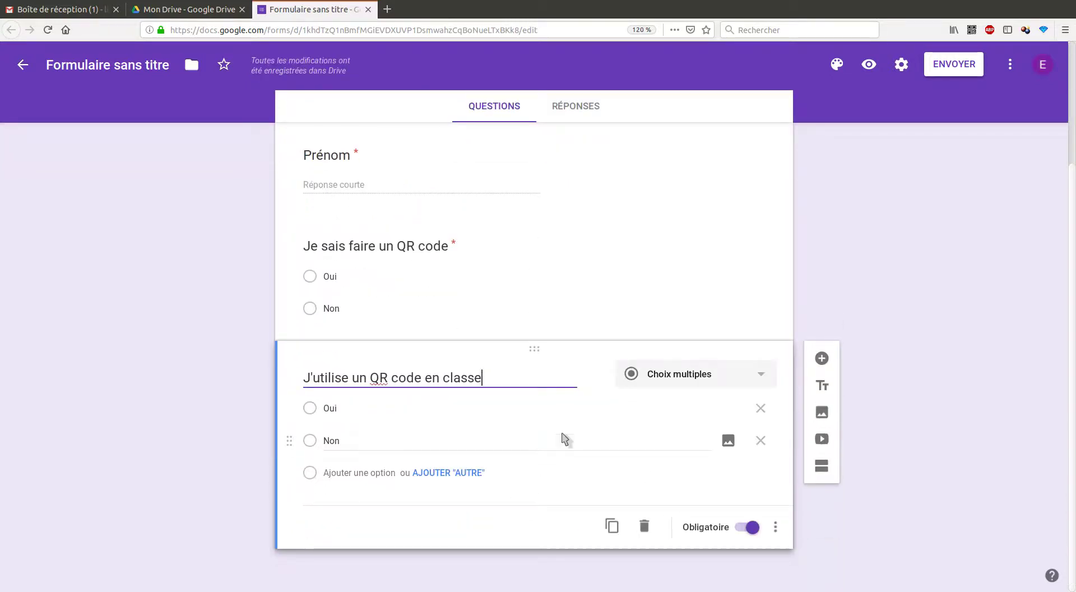
click(740, 382)
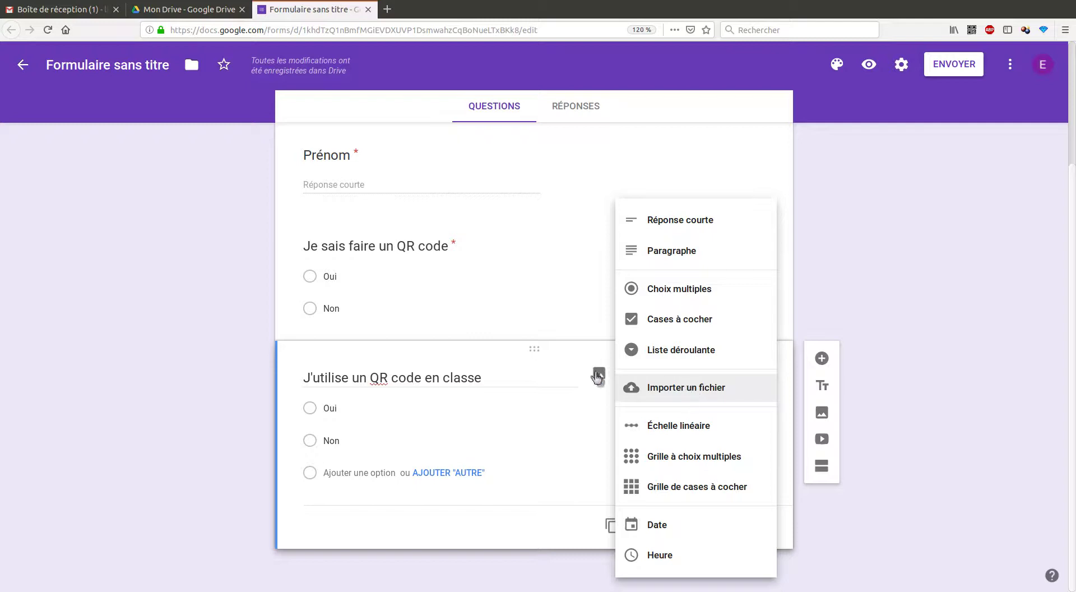
click(234, 399)
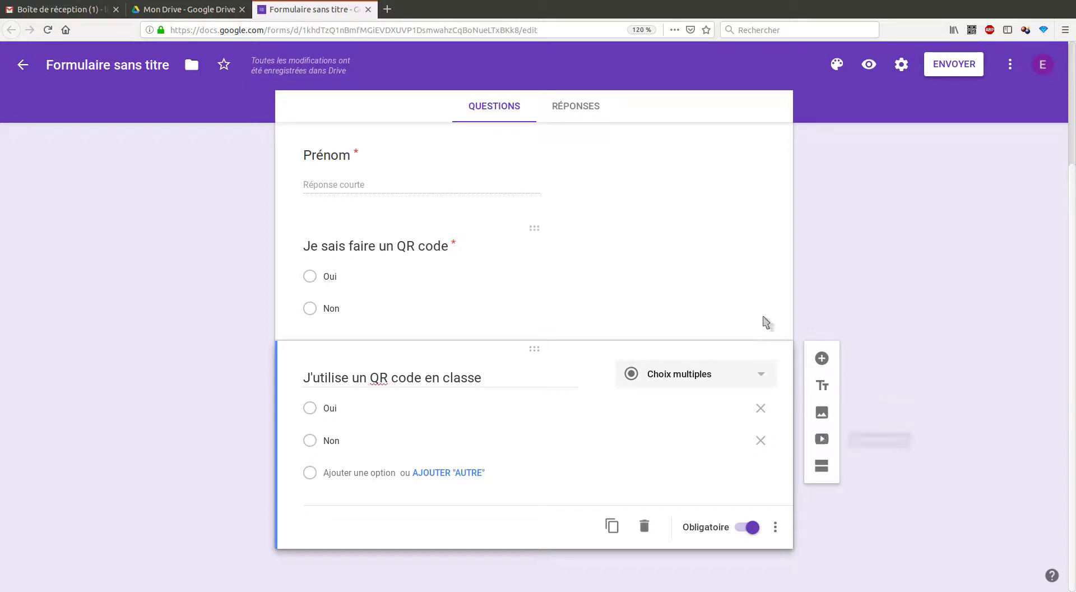
Search YouTube for "créer un qr code" and insert the video "QR Code - Créer un code QR facilement en moins de 5 minutes"
click(768, 324)
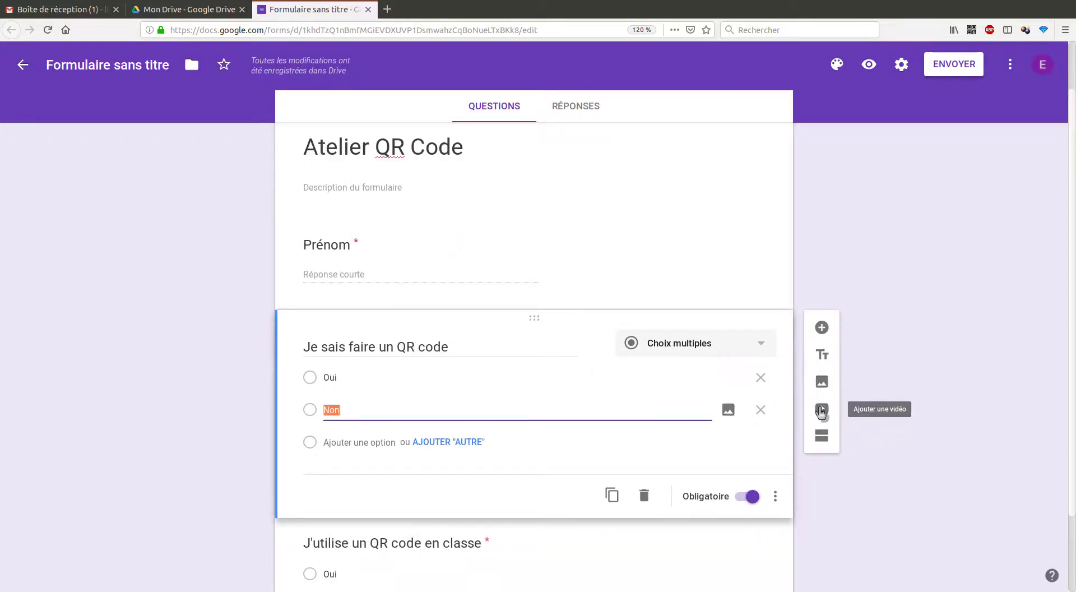
click(821, 410)
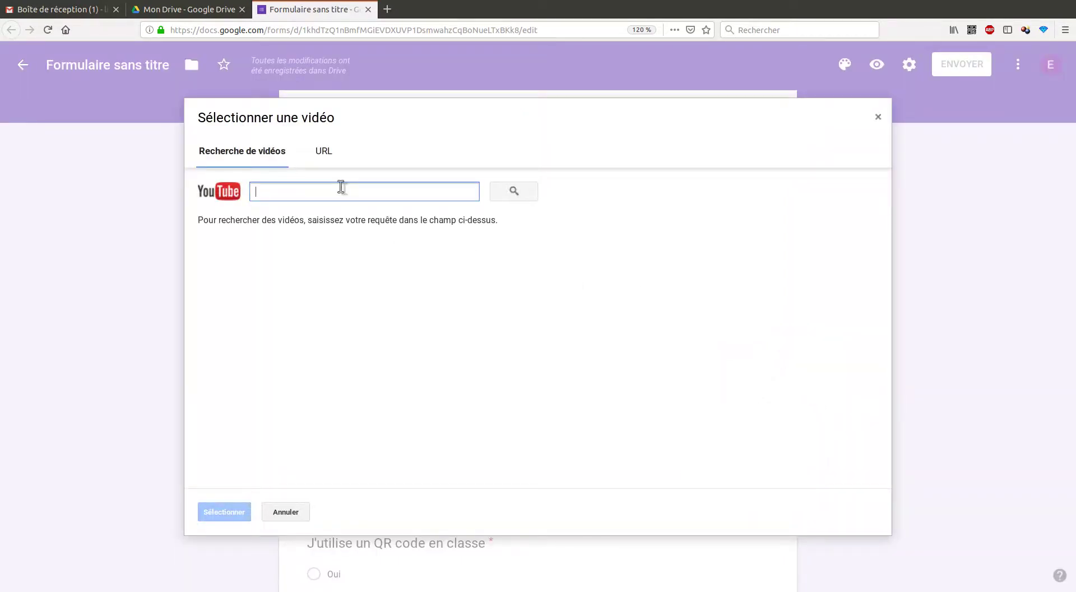
text(créer un qr code)
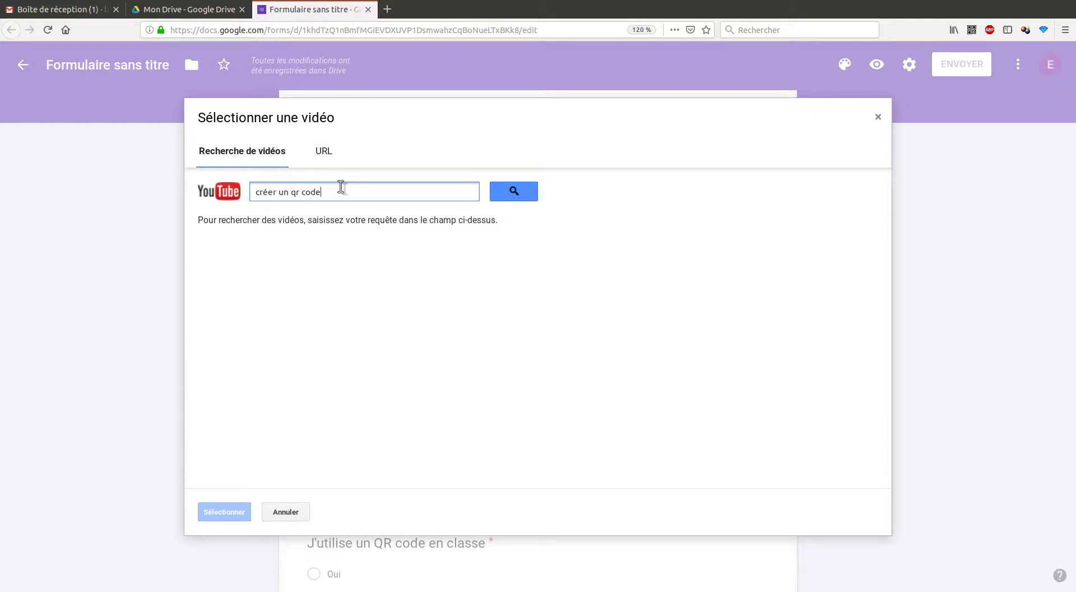
key(Return)
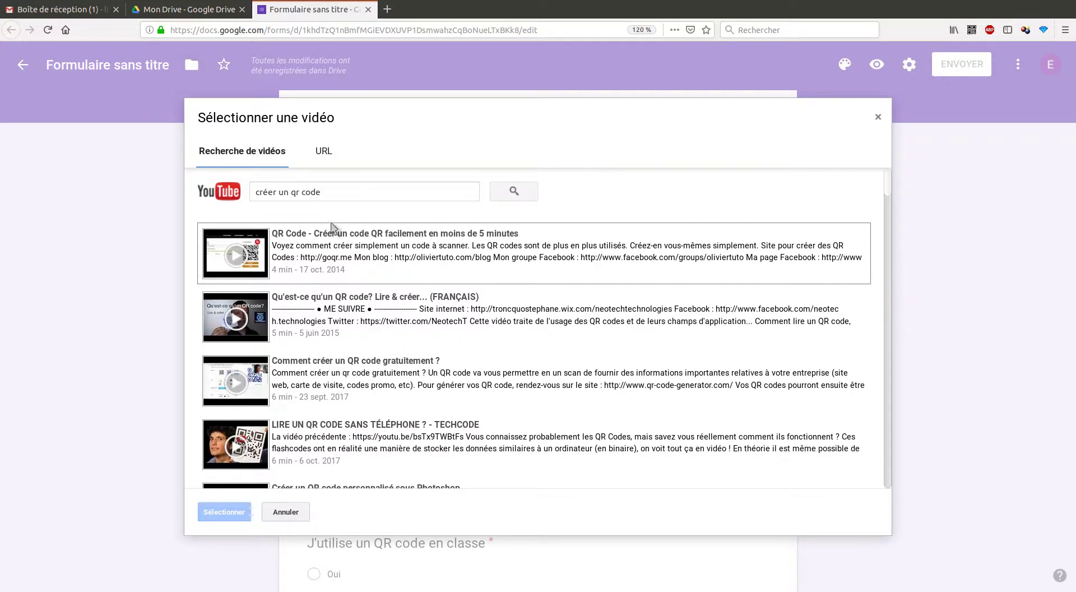
click(238, 260)
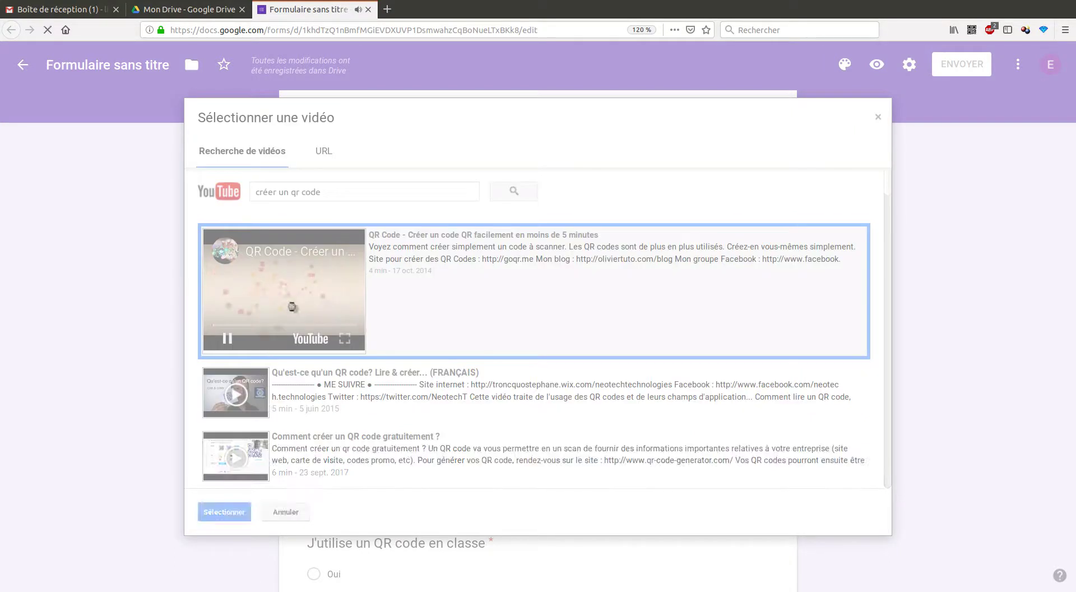
double_click(308, 297)
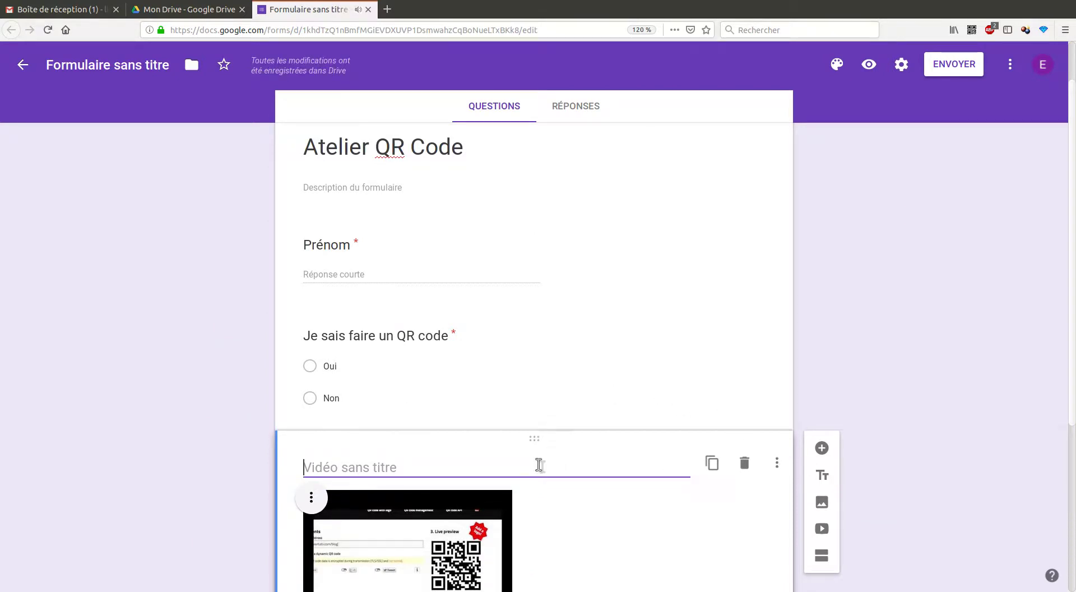
Move the video block above the "Prénom" question and title it "Regarde cette vidéo"
drag(534, 442, 530, 185)
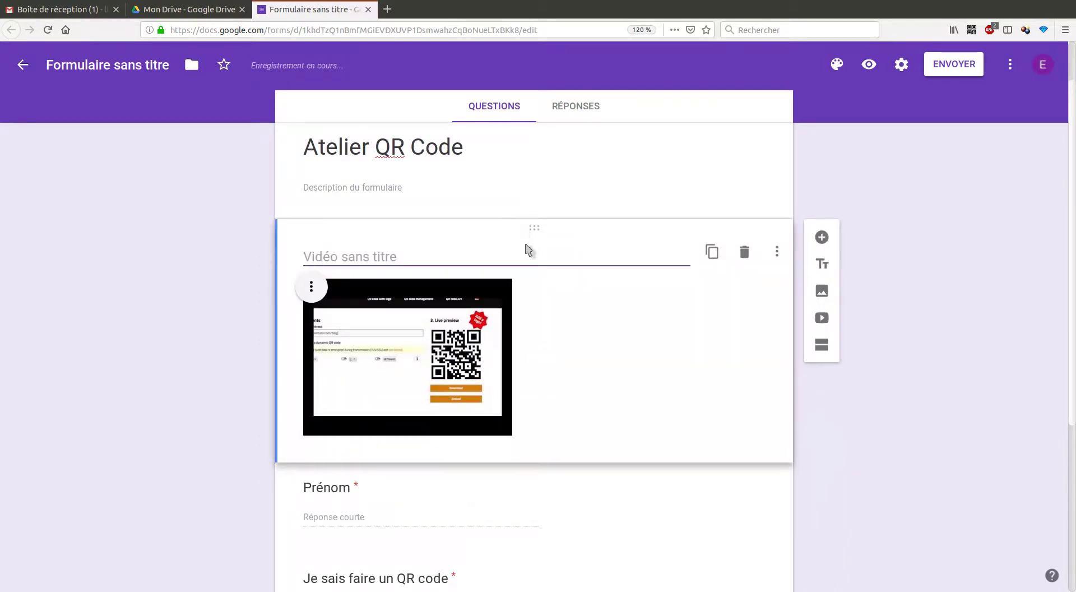
text(R)
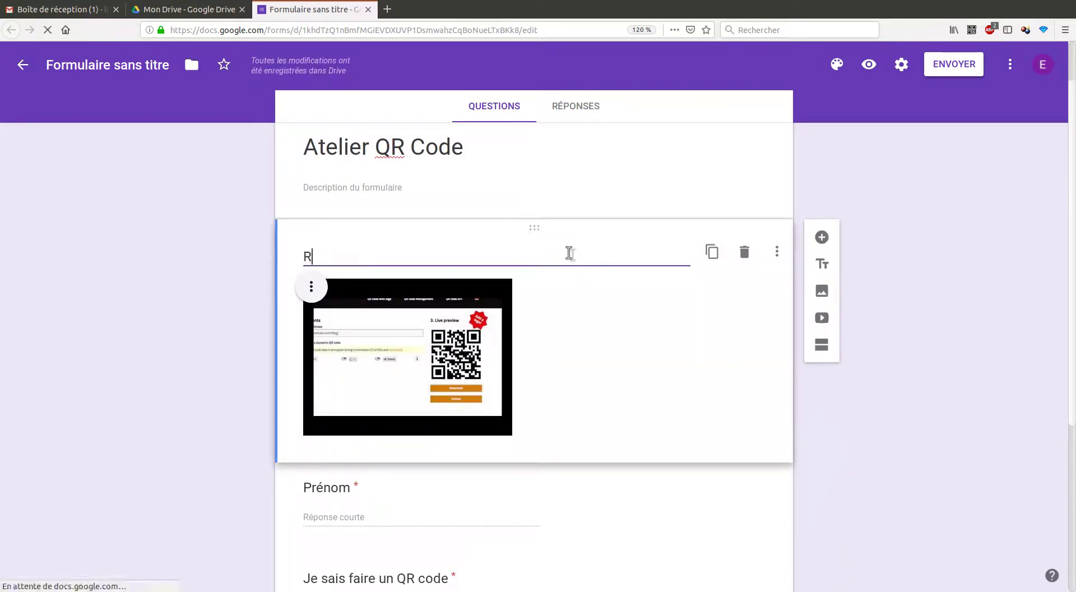
text(egarde cette vidéo)
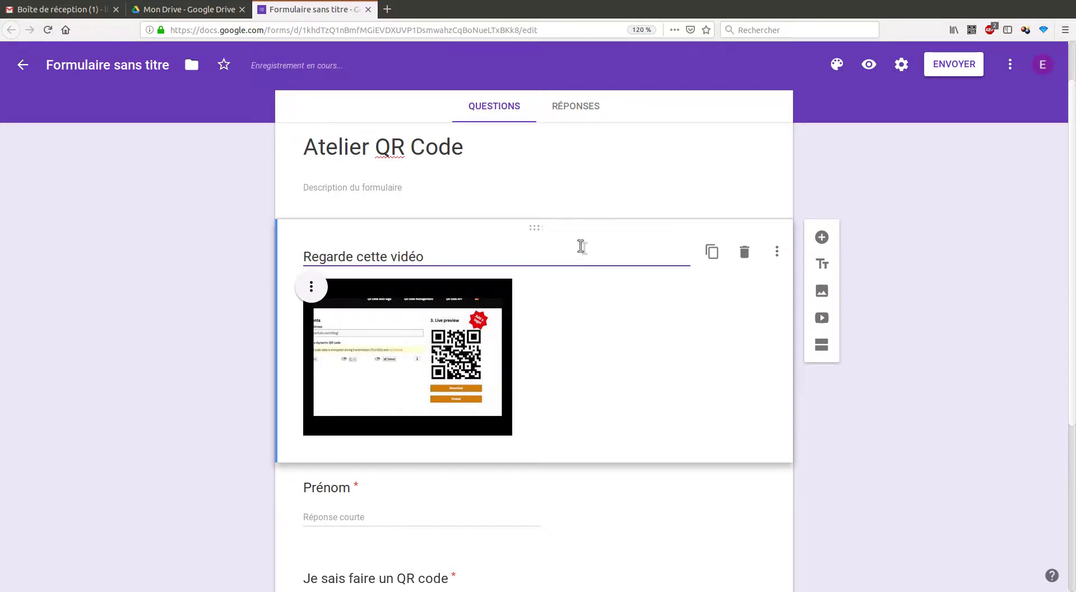
click(182, 318)
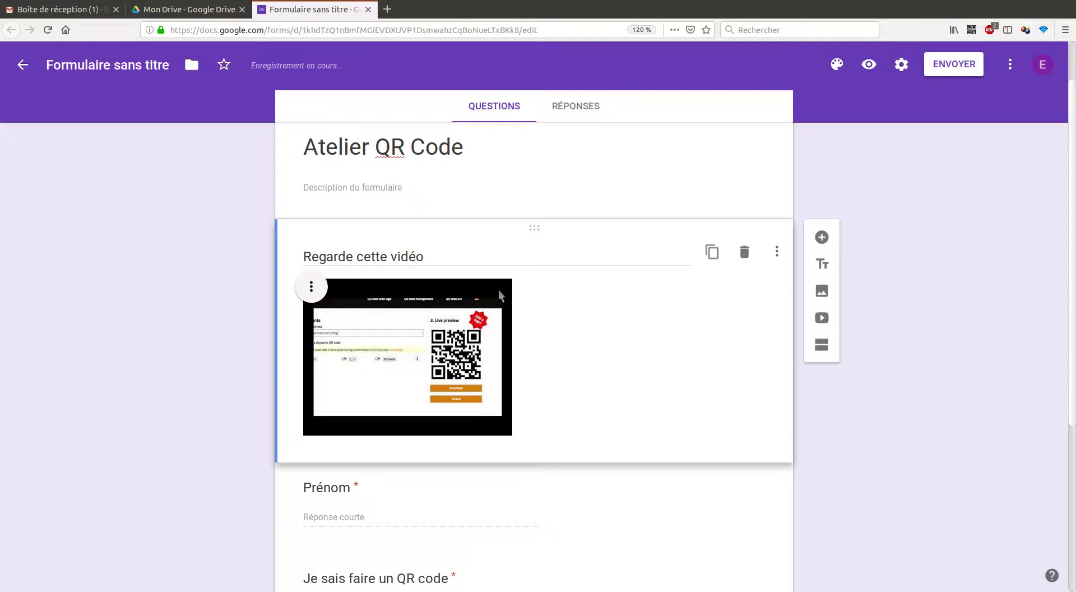
Preview the form and answer "Non" to "Je sais faire un QR code" and "Oui" to "J'utilise un QR code en classe"
click(868, 65)
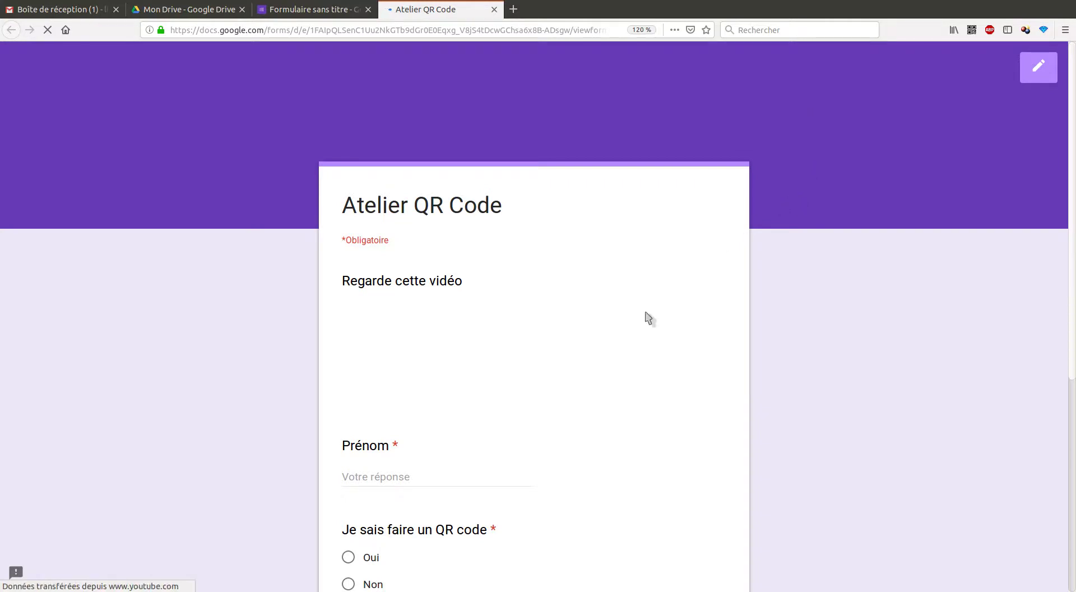
scroll(449, 325, down, 5)
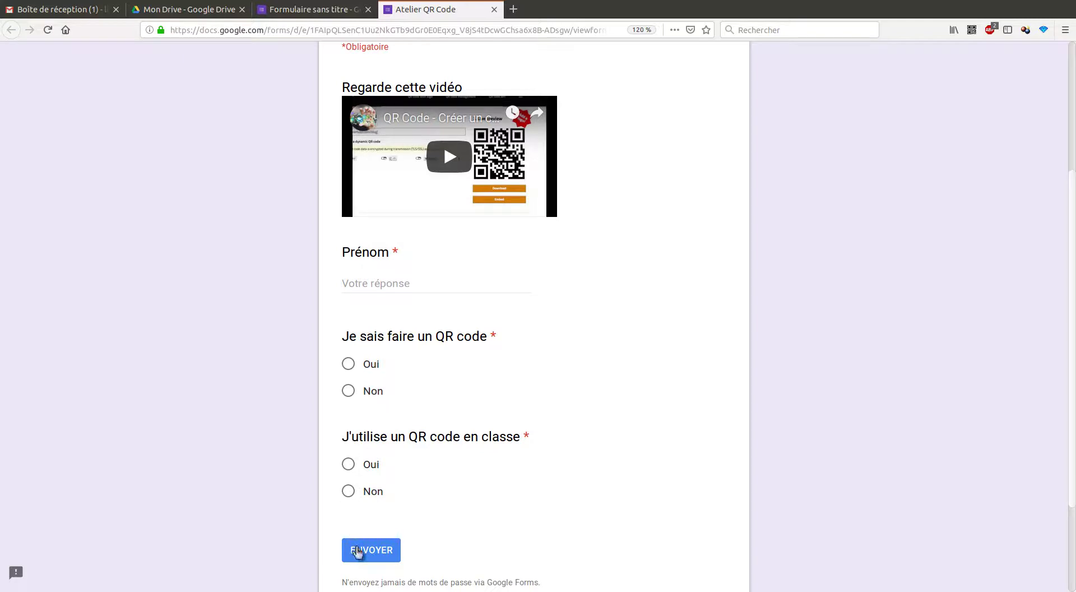
click(351, 465)
click(349, 390)
Fill in the respondent's first name under "Prénom" and submit the test response
scroll(364, 348, up, 5)
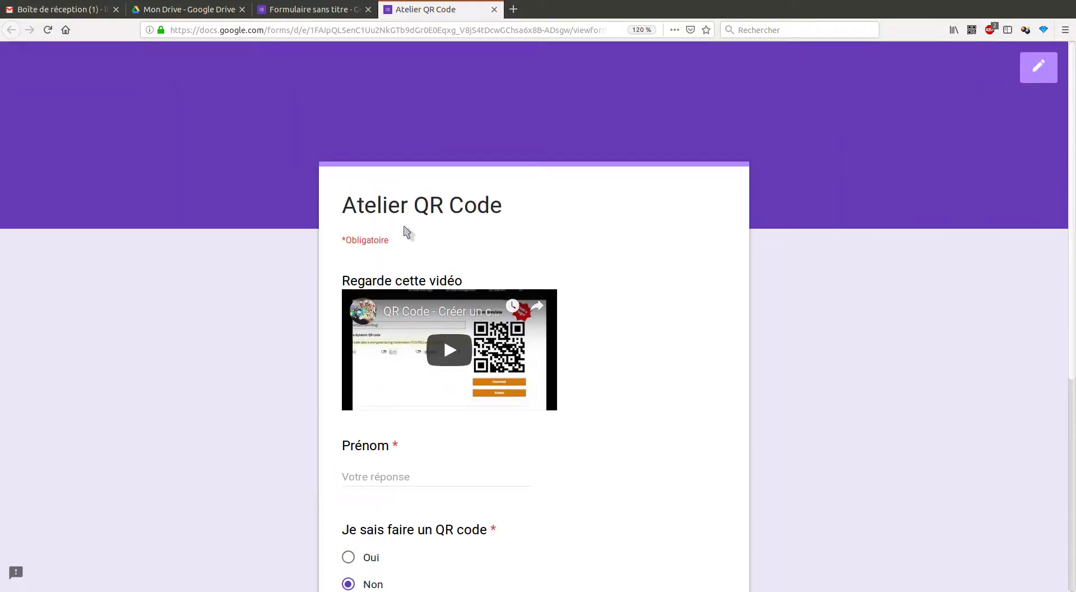
scroll(407, 232, down, 3)
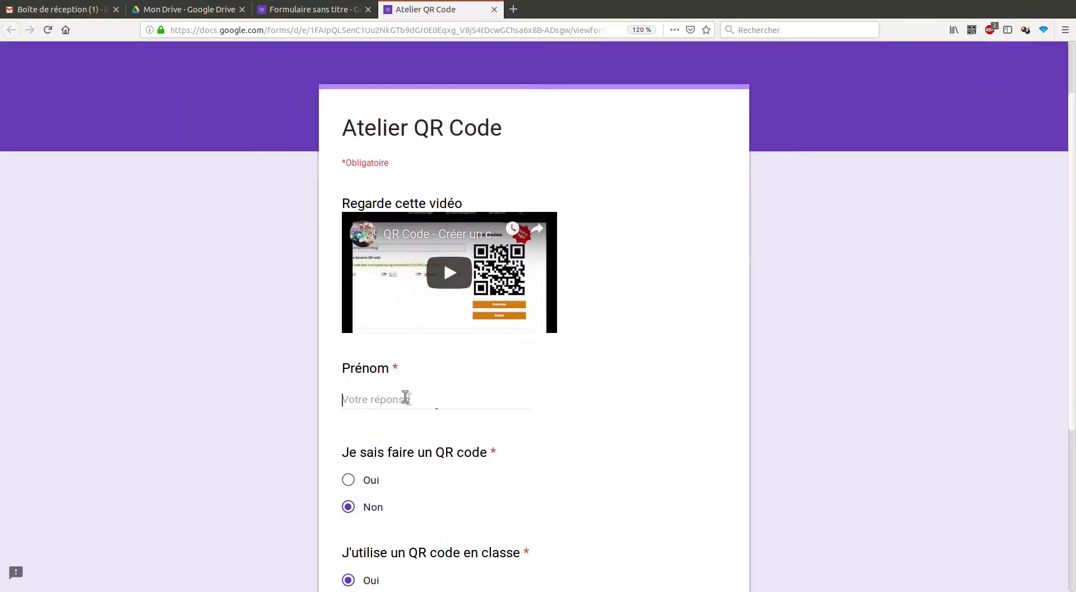
text(Hervé)
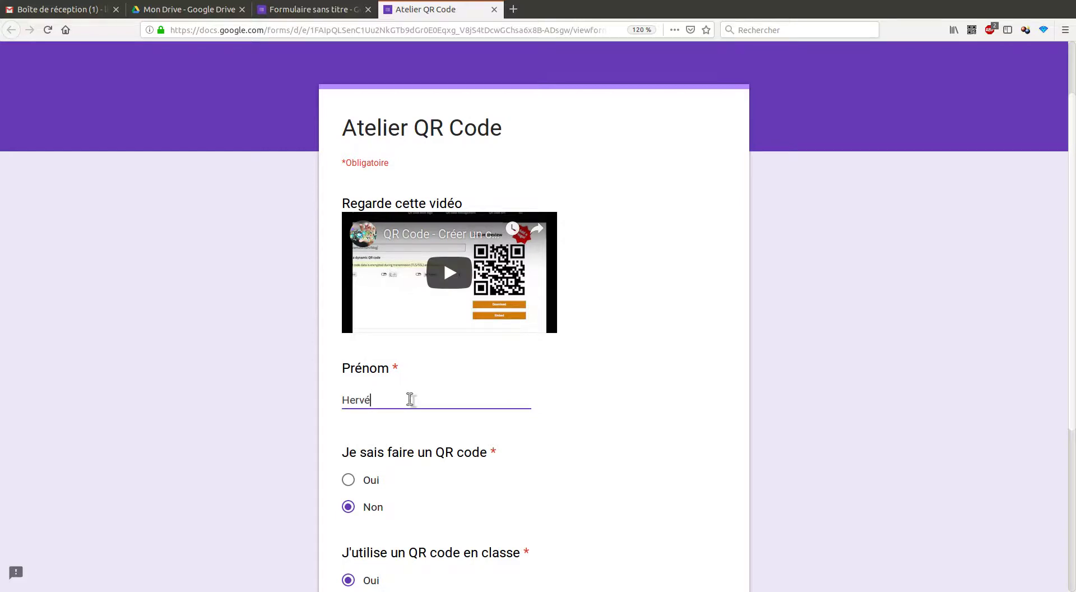
scroll(414, 404, down, 9)
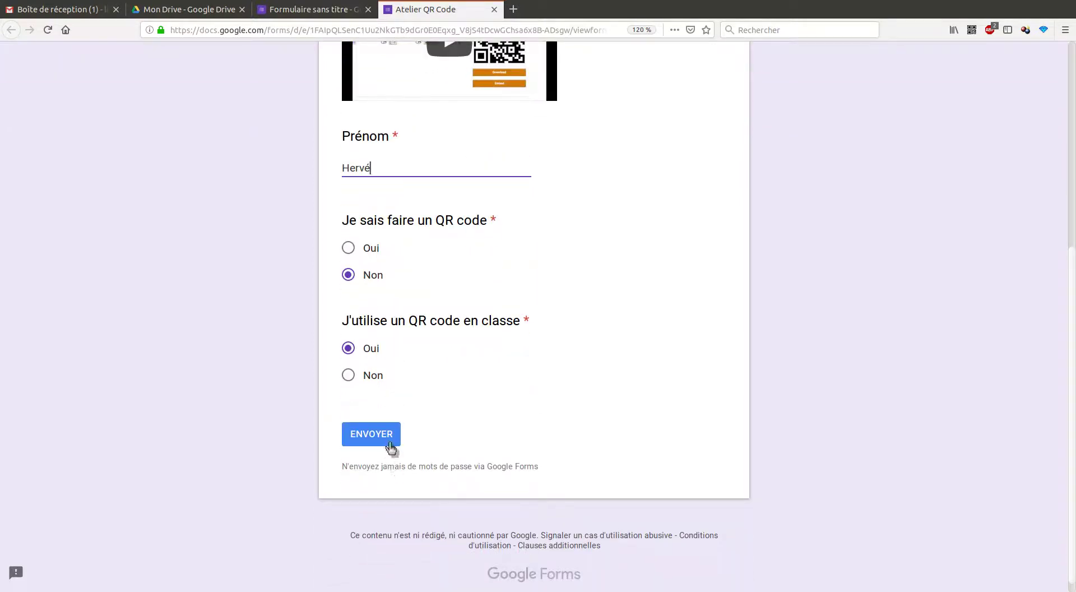
click(390, 442)
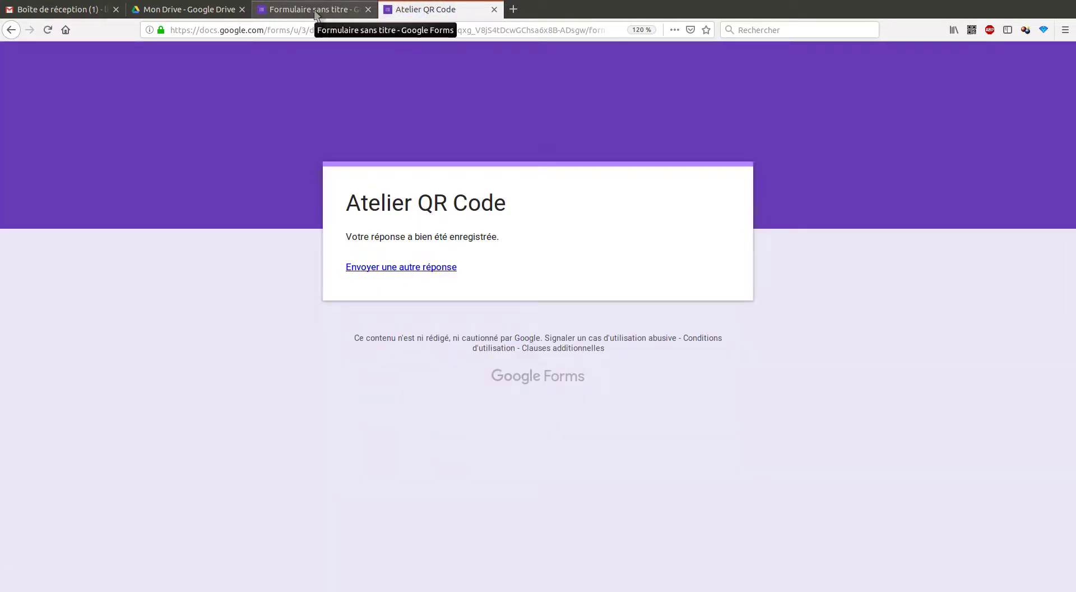
Return to the form editor and review the collected answers, first in the summary charts and then as an individual response
click(315, 14)
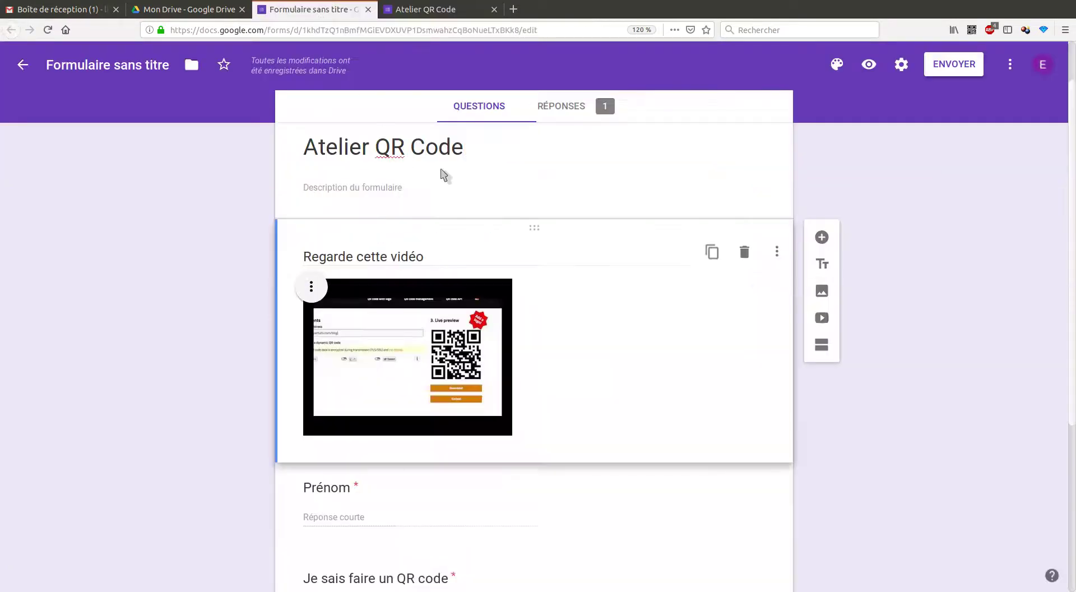
click(564, 106)
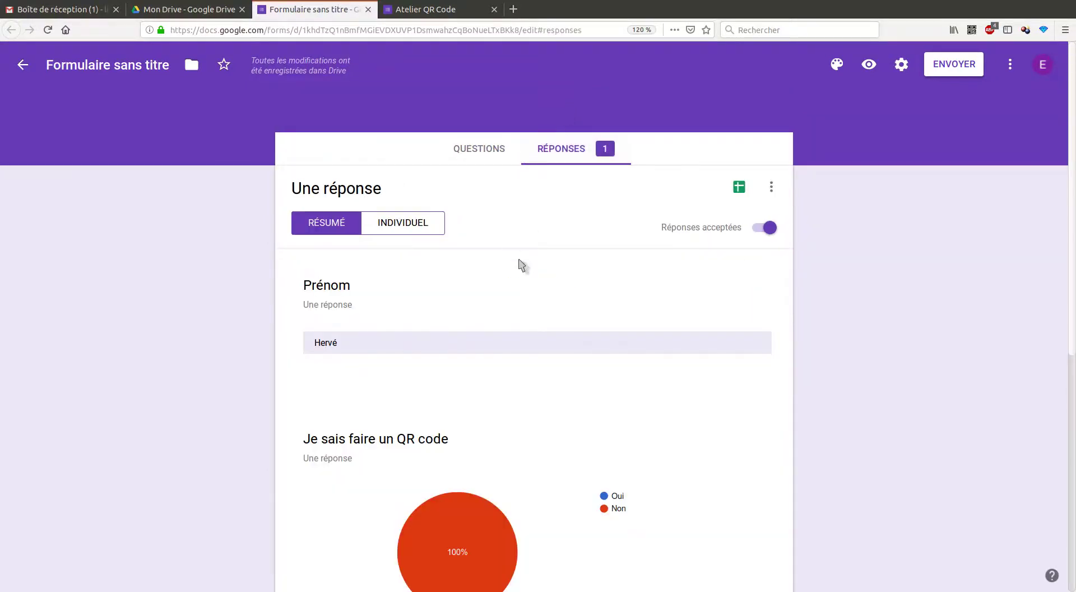
scroll(538, 279, down, 6)
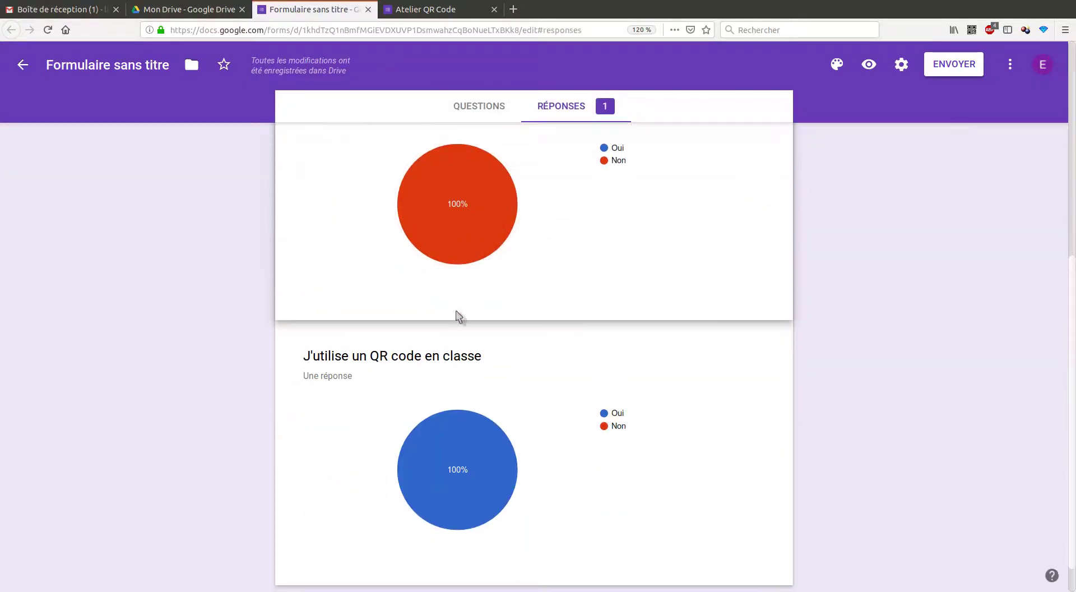
scroll(463, 305, up, 5)
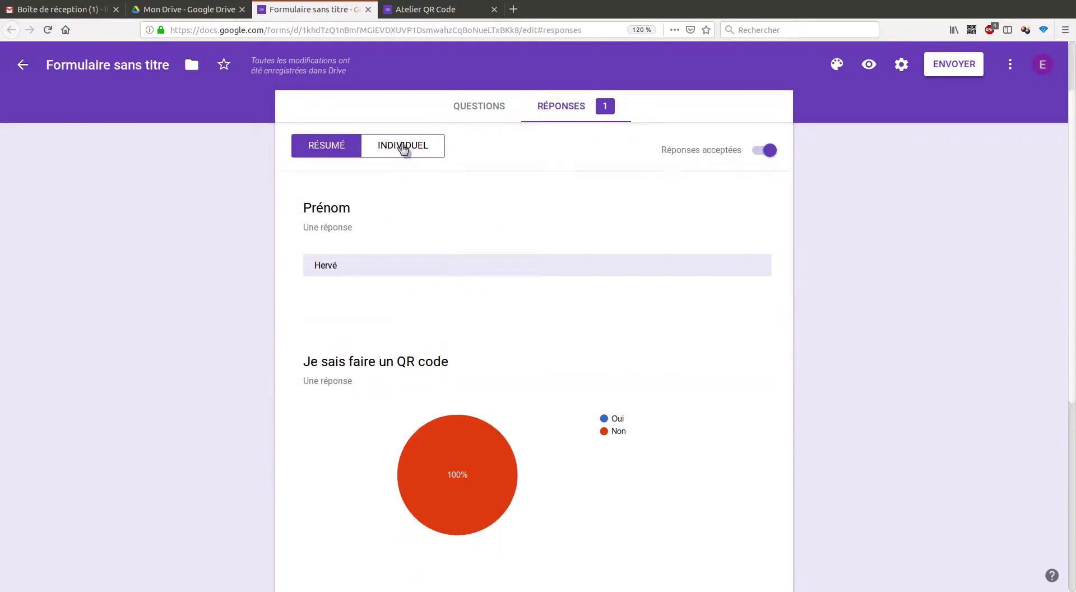
click(404, 146)
scroll(353, 336, down, 4)
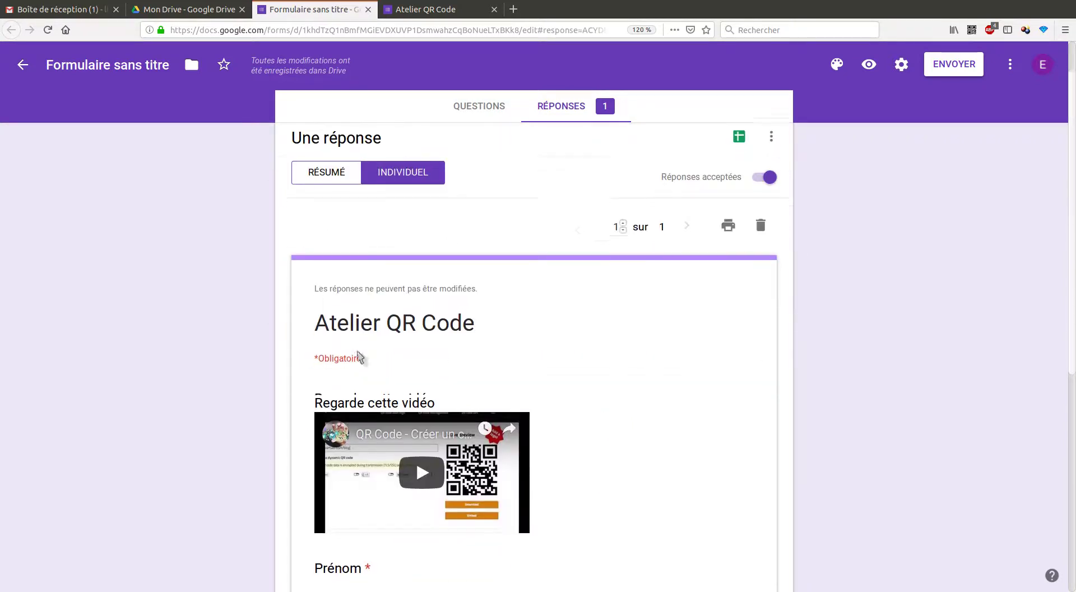
scroll(343, 446, down, 3)
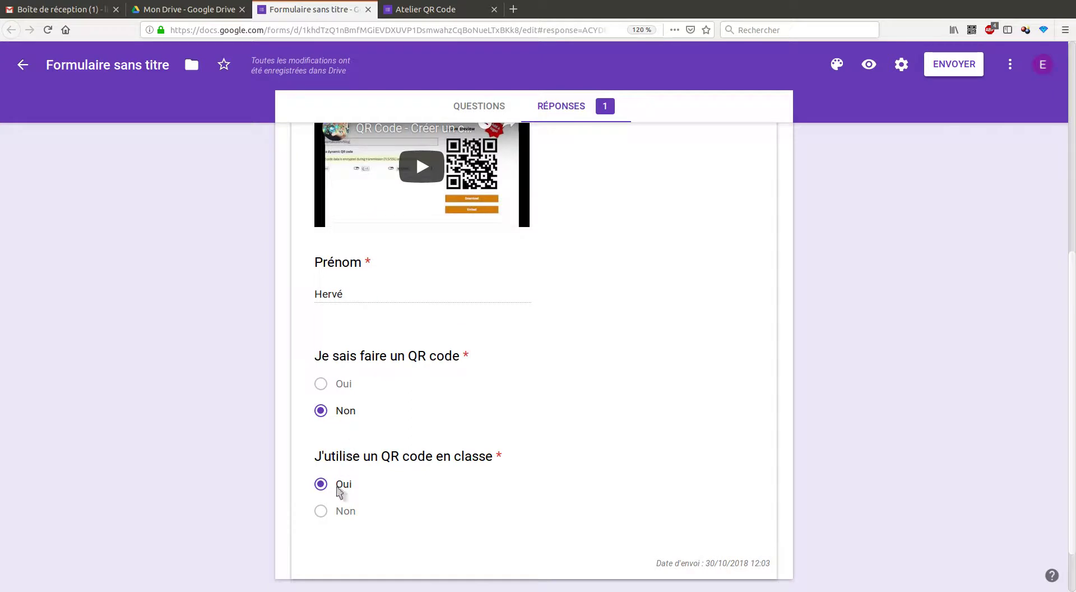
scroll(414, 407, up, 5)
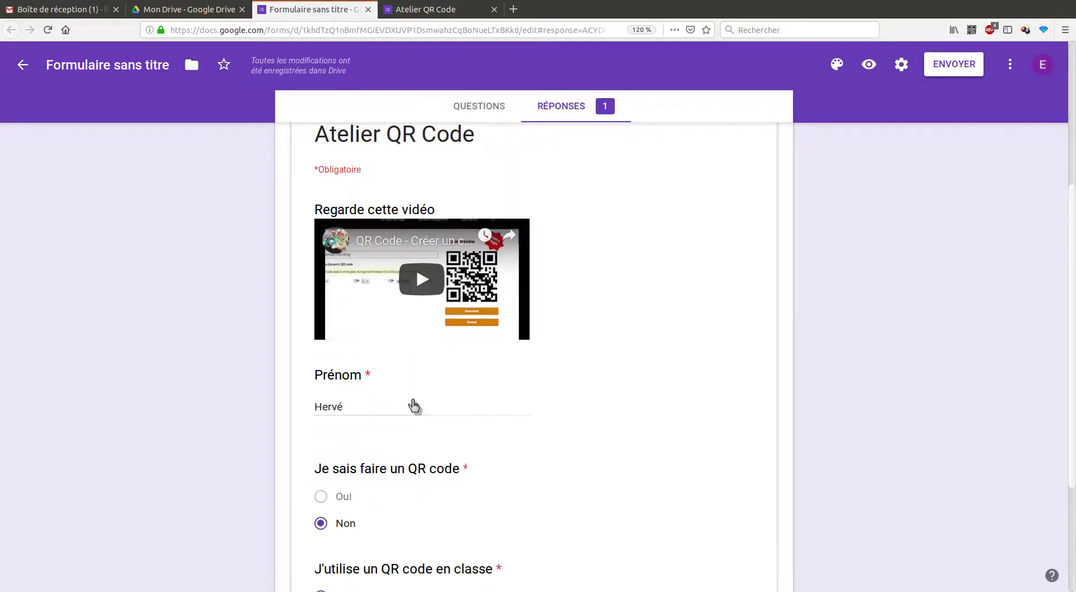